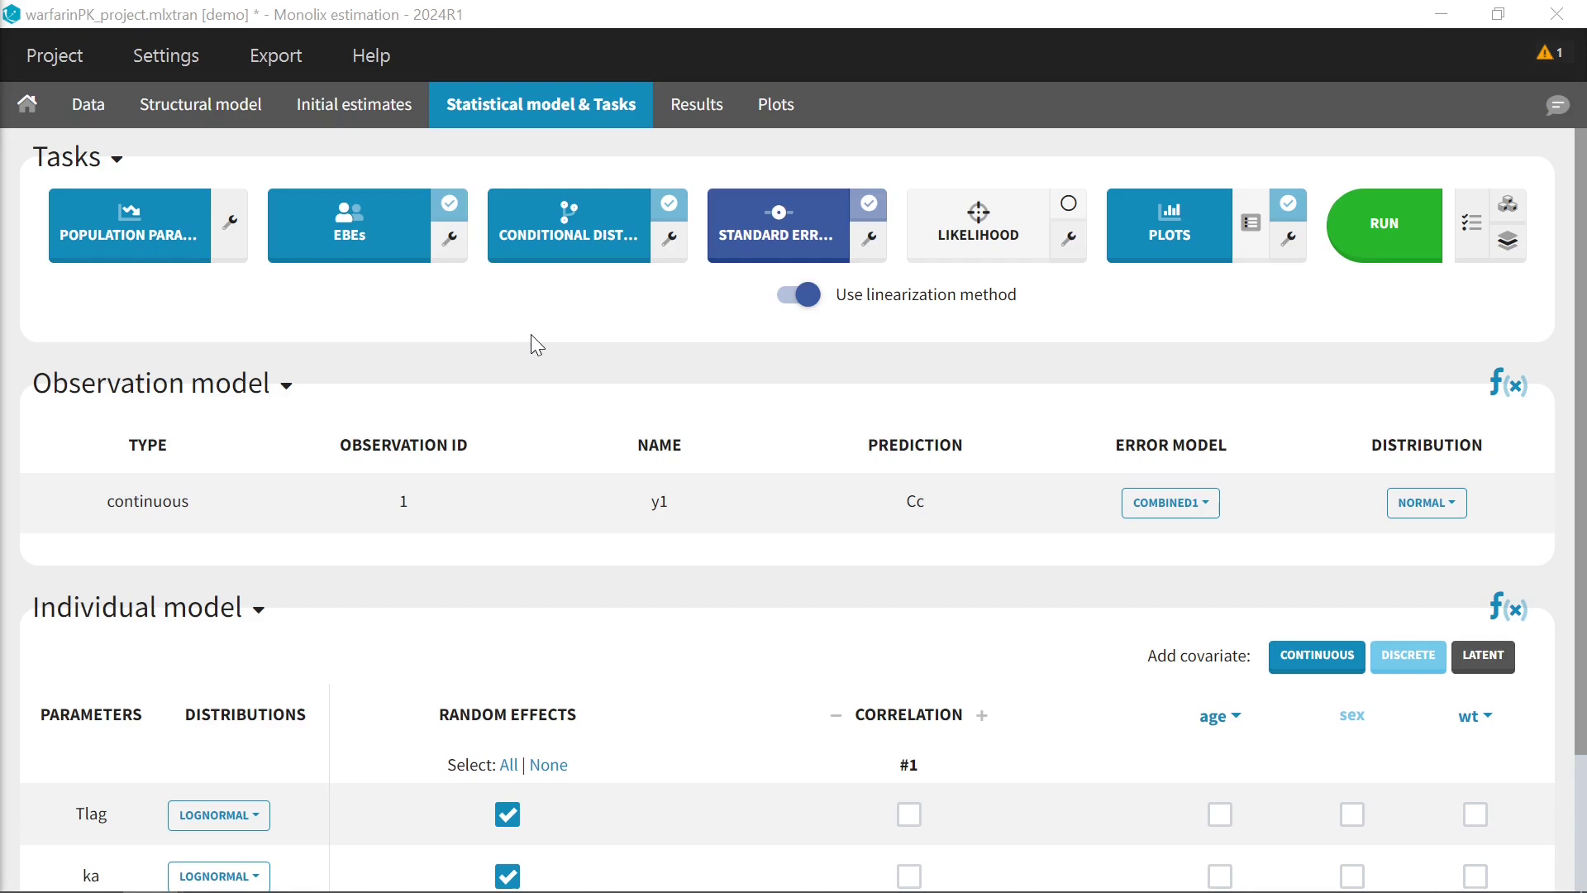
- Show the Results tab's POP.PARAM table, e.g. lambda_pop 1695.72 with 9.68% R.S.E
mouse_move(760, 269)
click(696, 107)
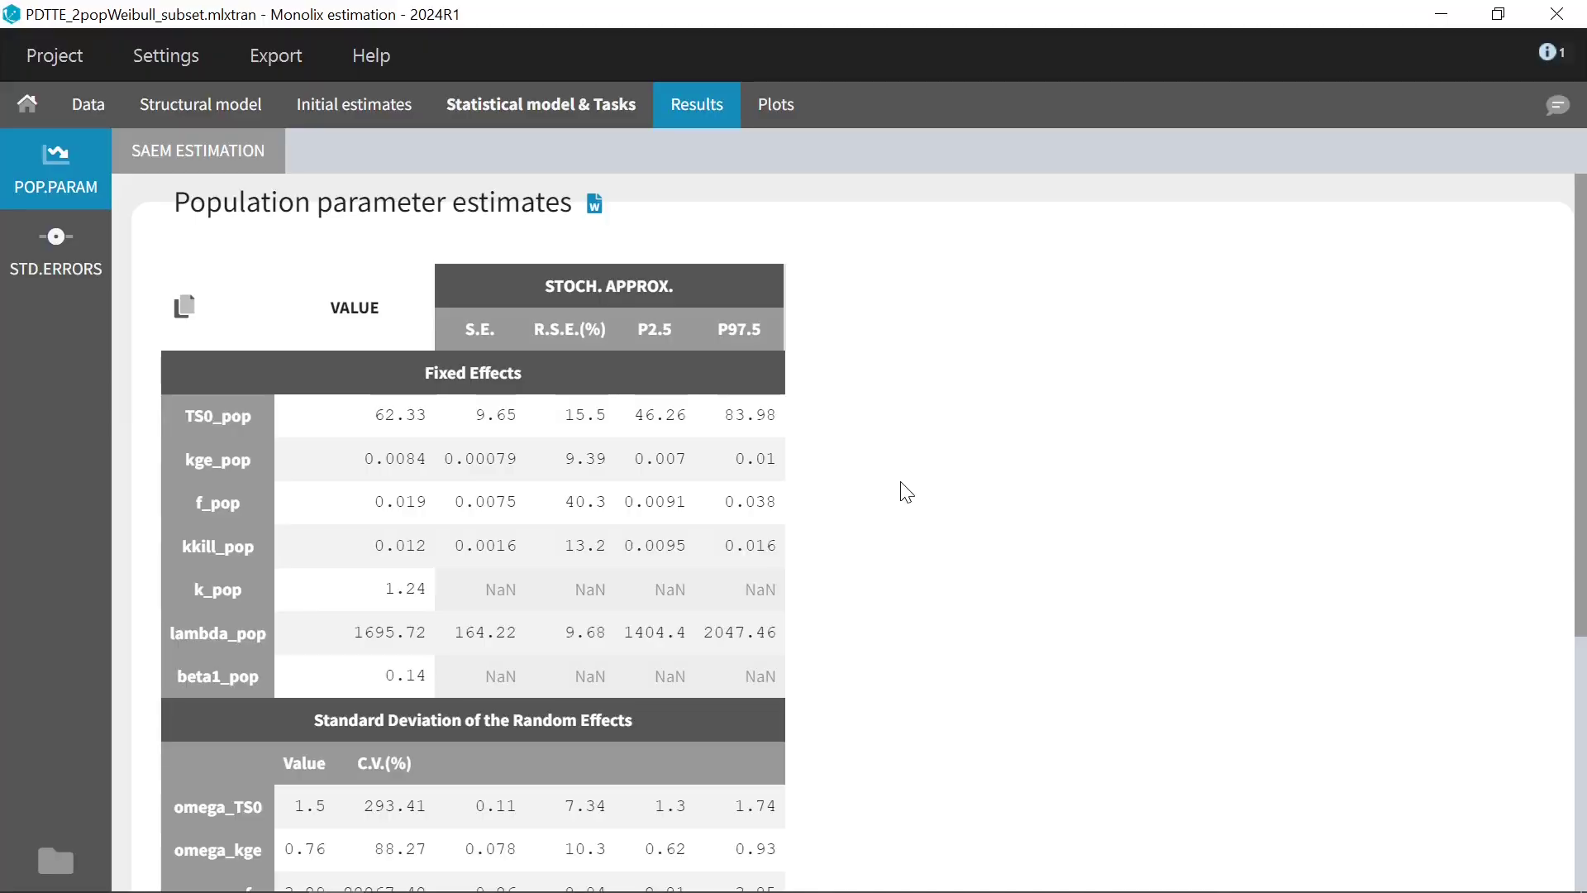
- Open the Bootstrap perspective from Home on the warfarinPK project and edit the 200-run field
click(623, 107)
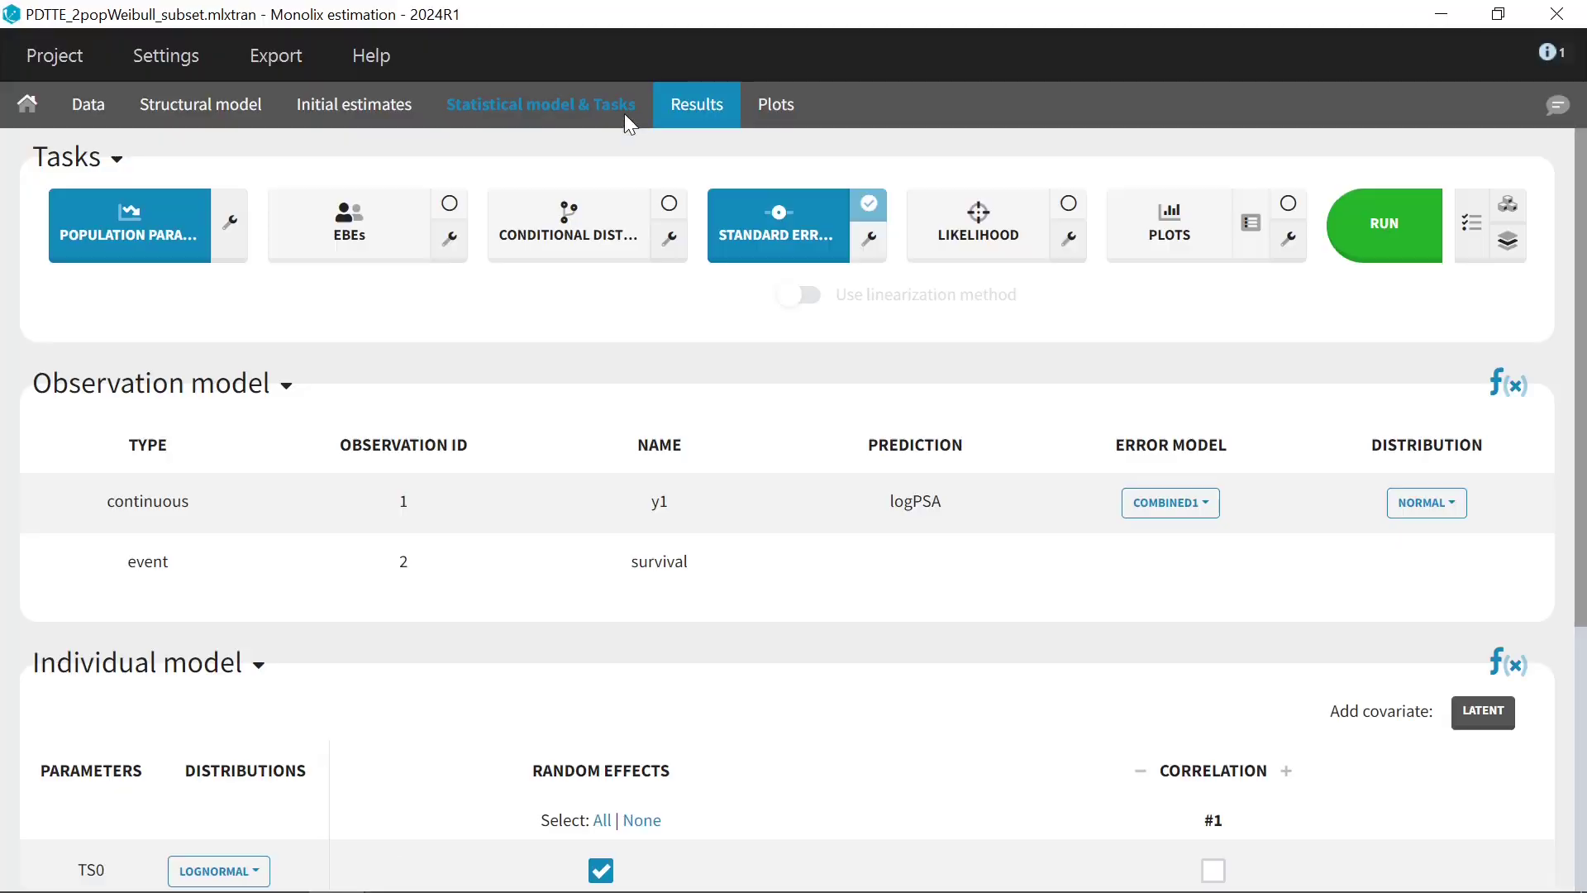
mouse_move(1519, 273)
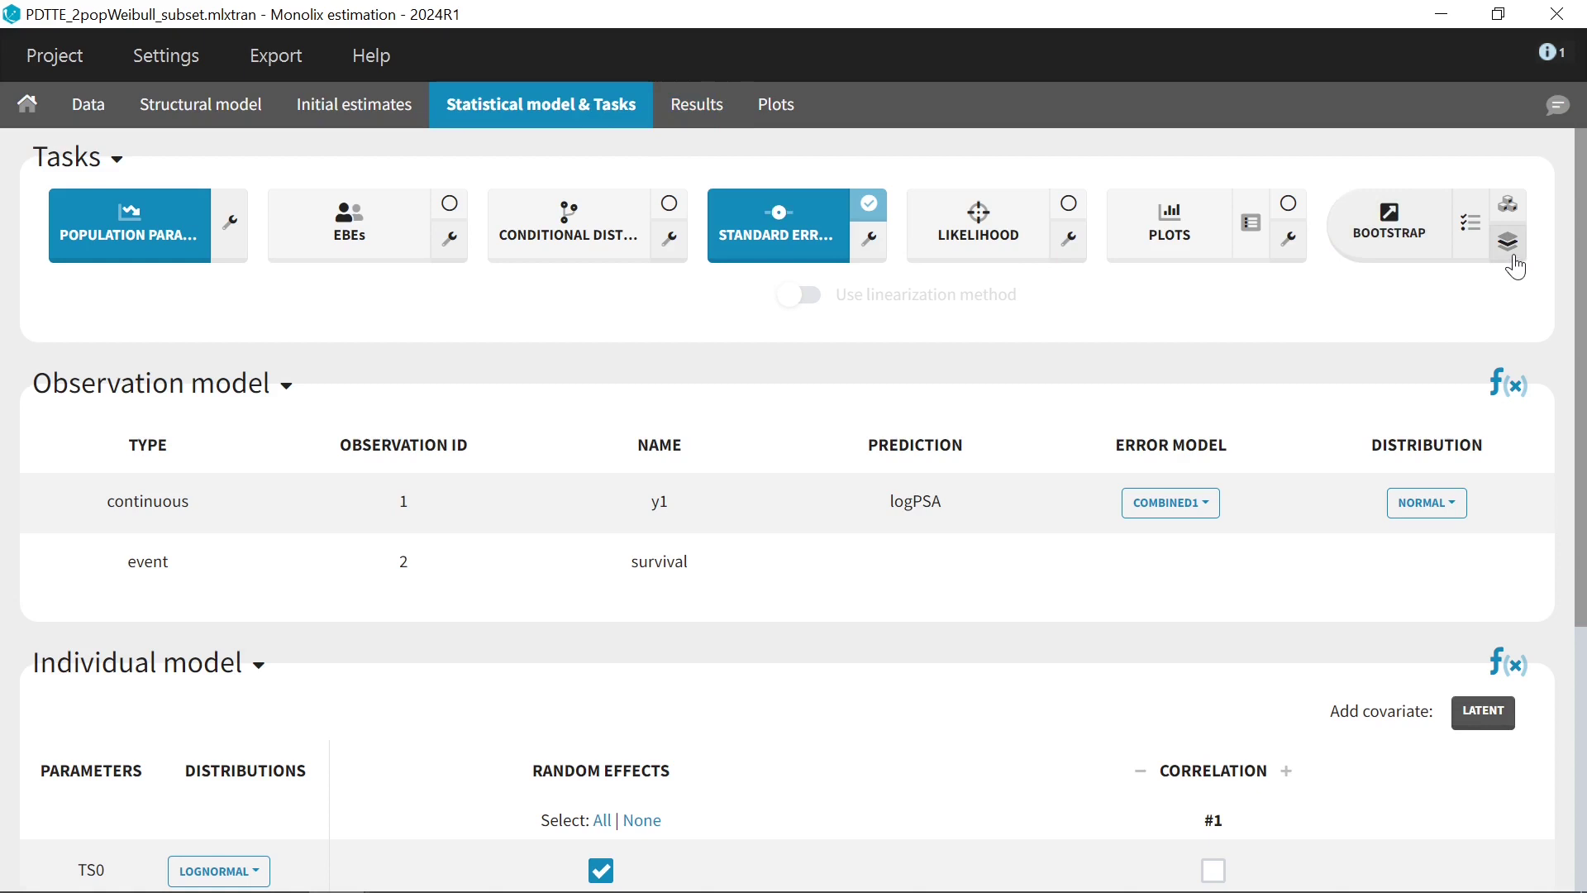
click(27, 103)
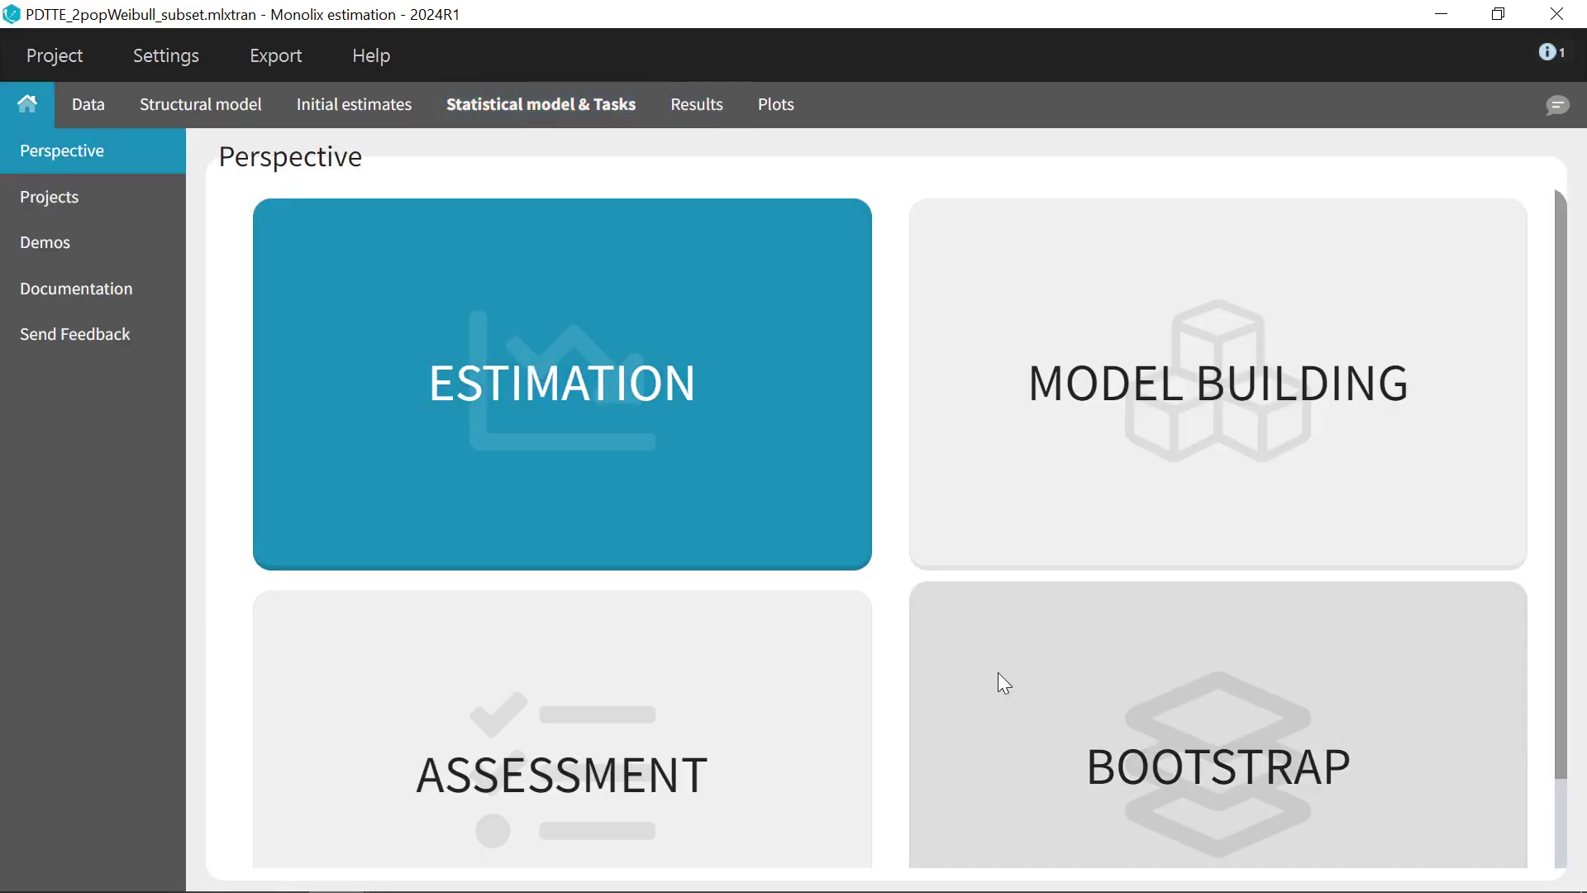
click(998, 672)
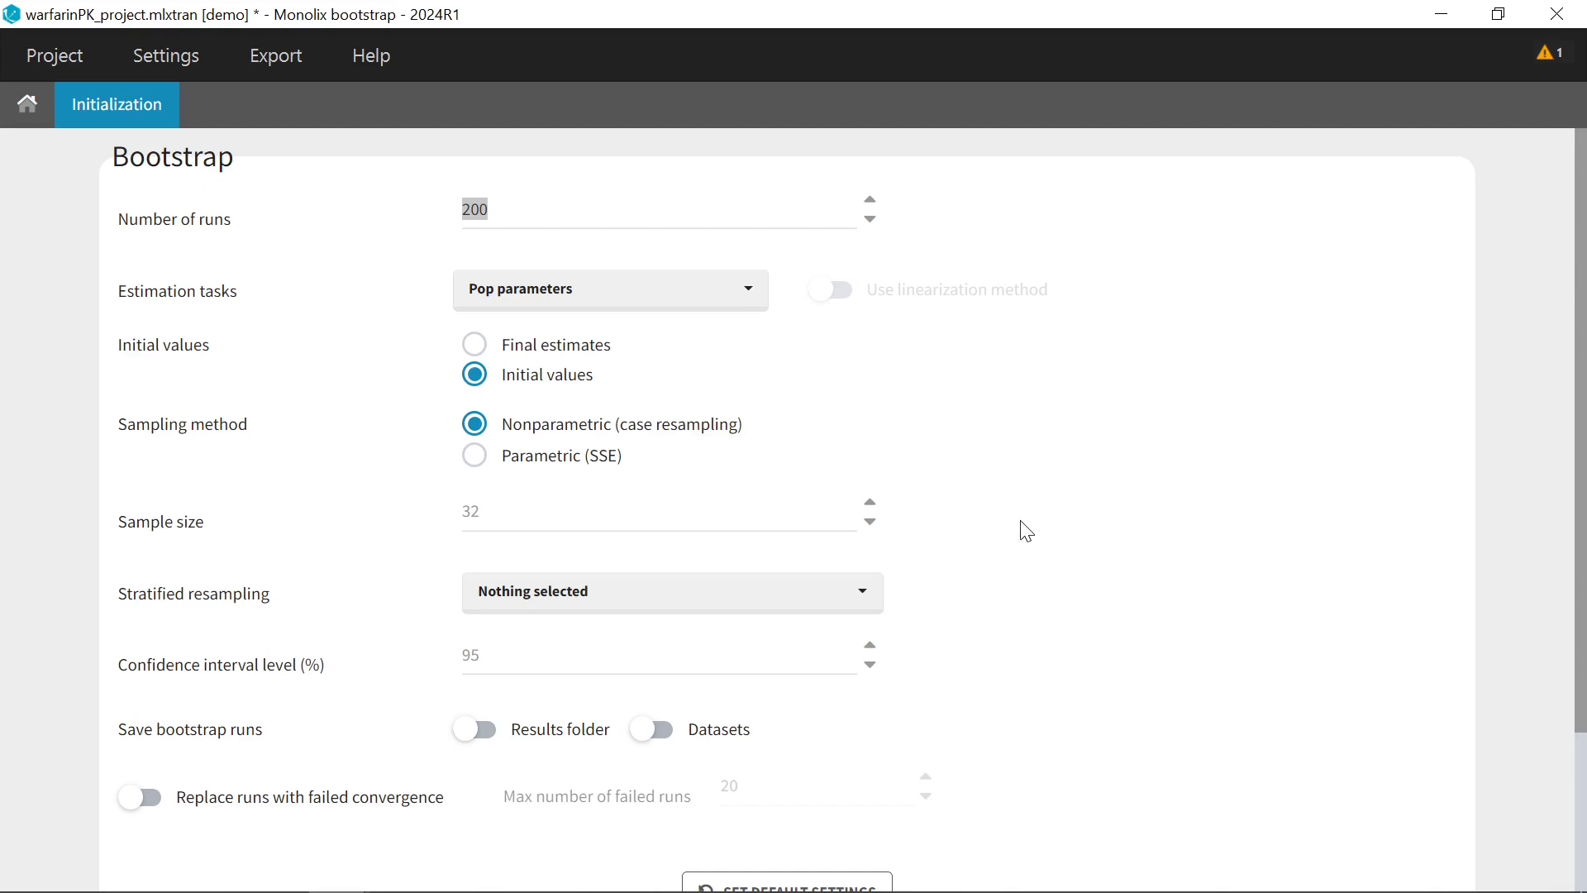
key(End)
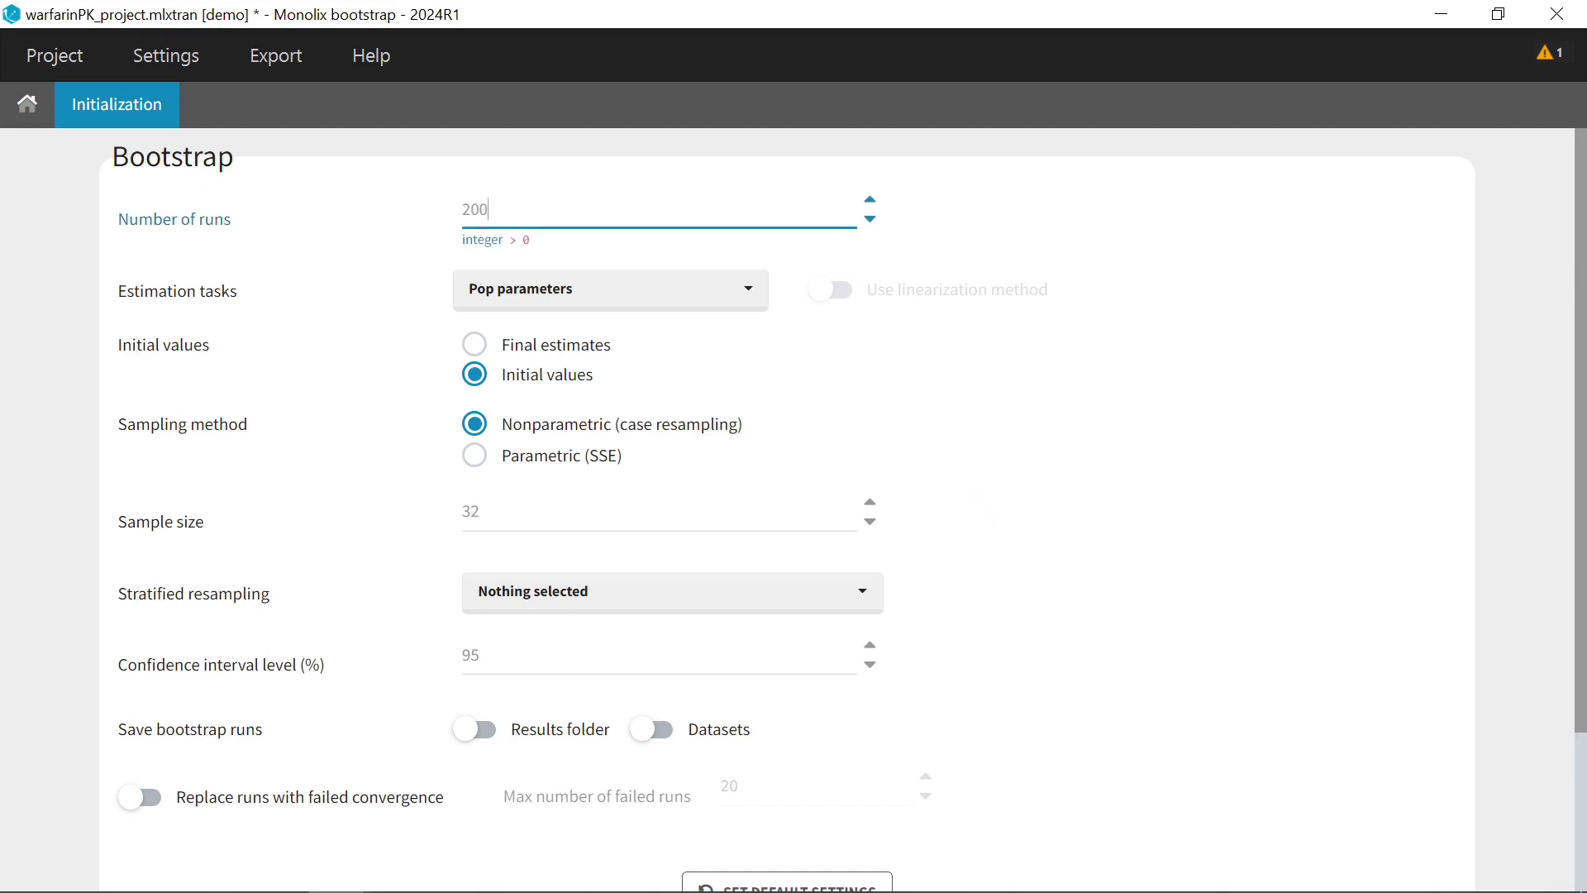
click(588, 243)
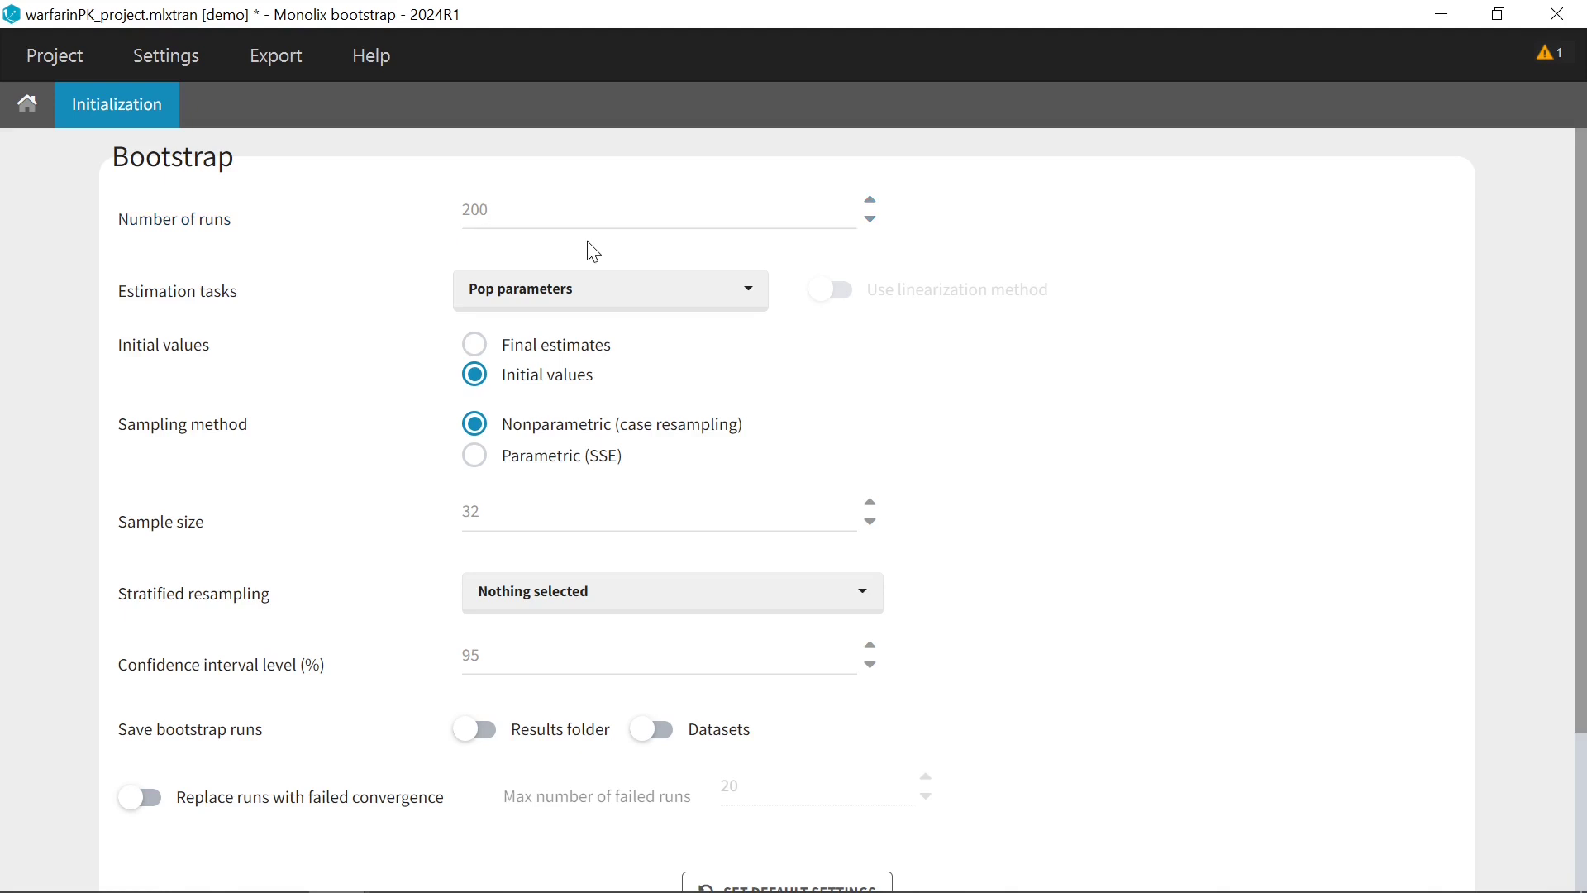
click(703, 299)
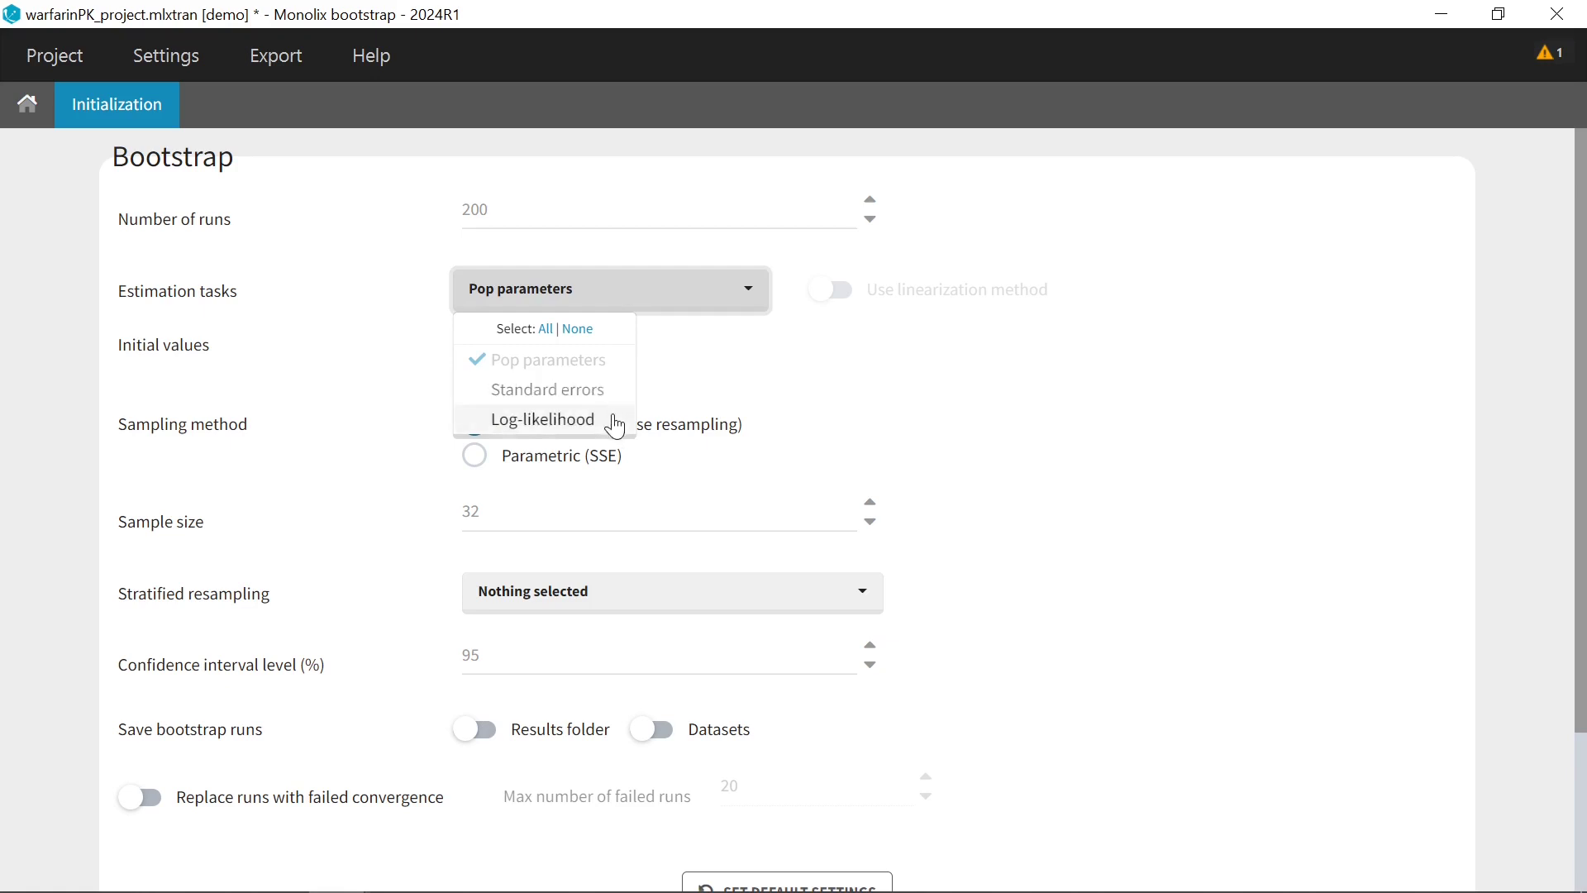
click(740, 364)
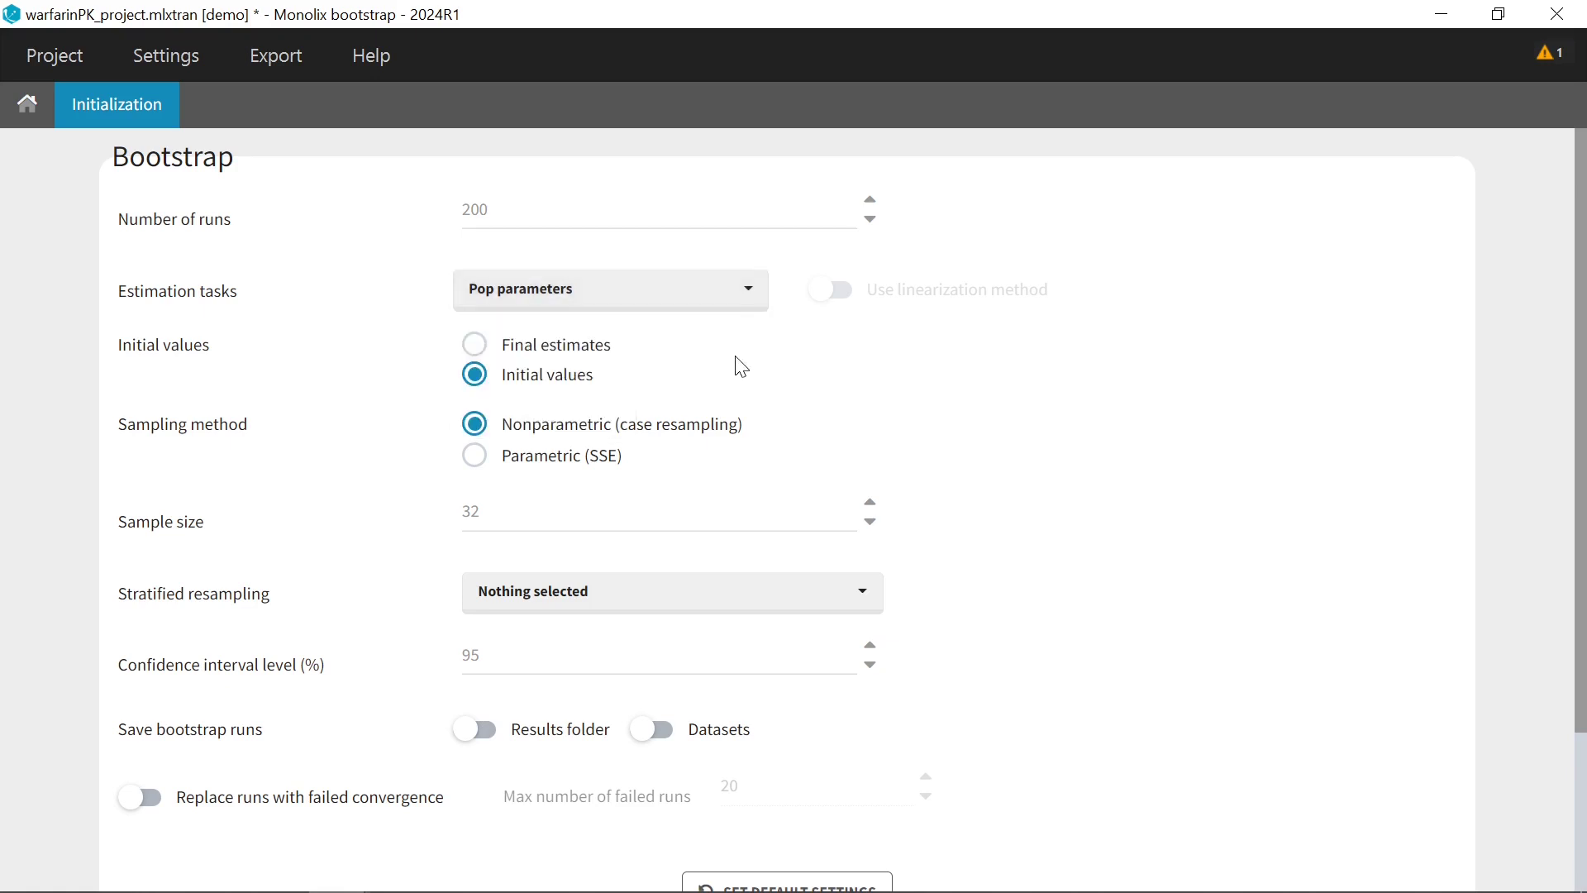
- Start the bootstrap from Final estimates and use Parametric (SSE) sampling
click(580, 355)
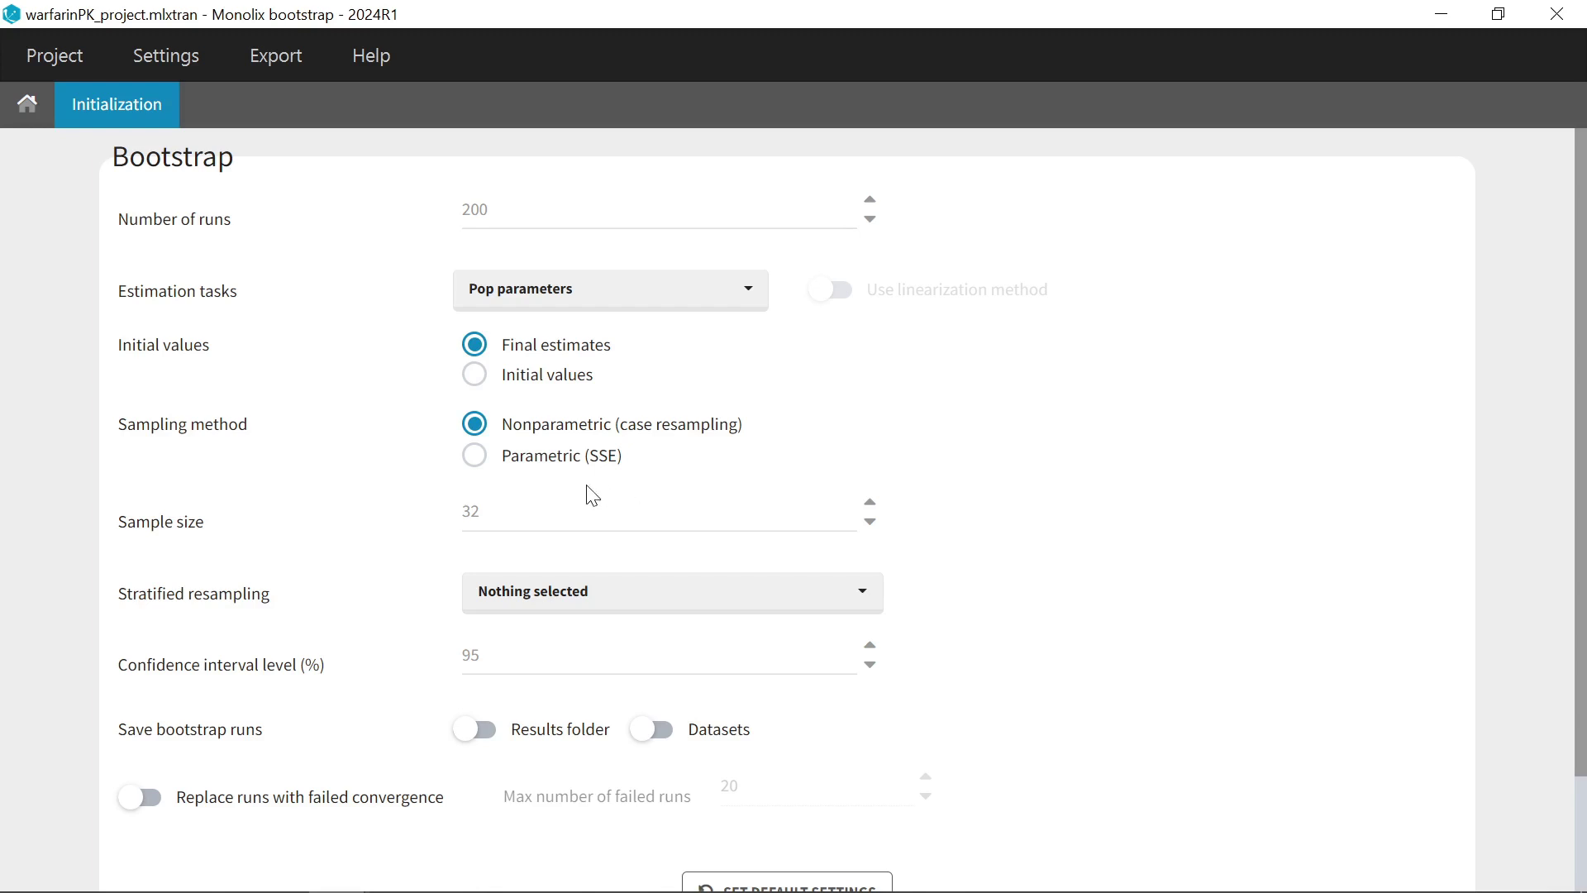
click(471, 461)
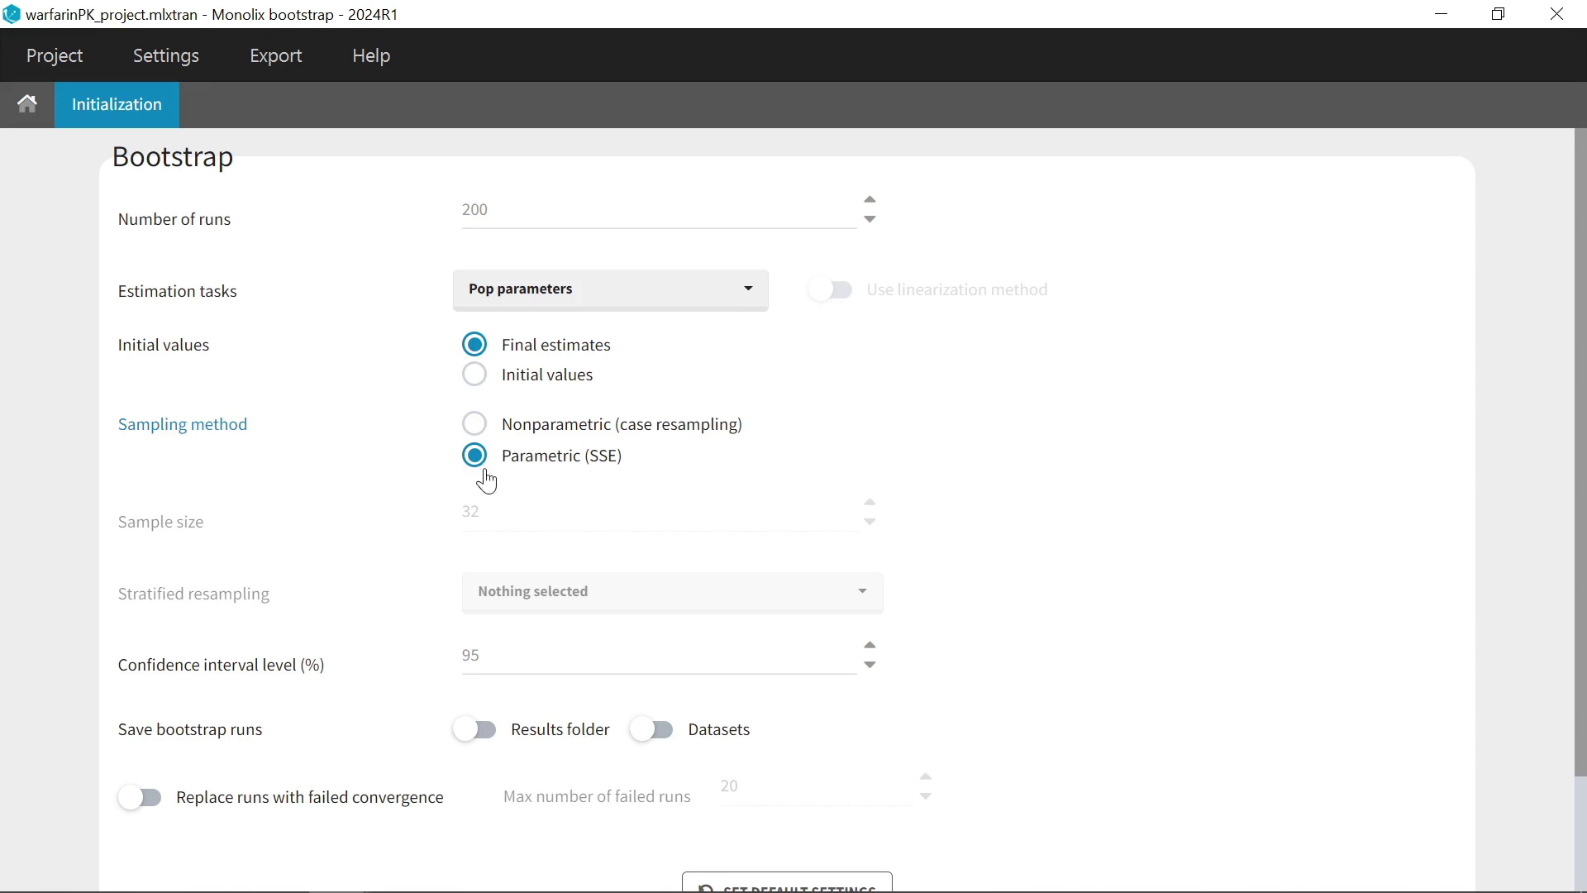
- Switch sampling to Nonparametric (case resampling) and view the SEX and STUDY stratification choices
click(472, 426)
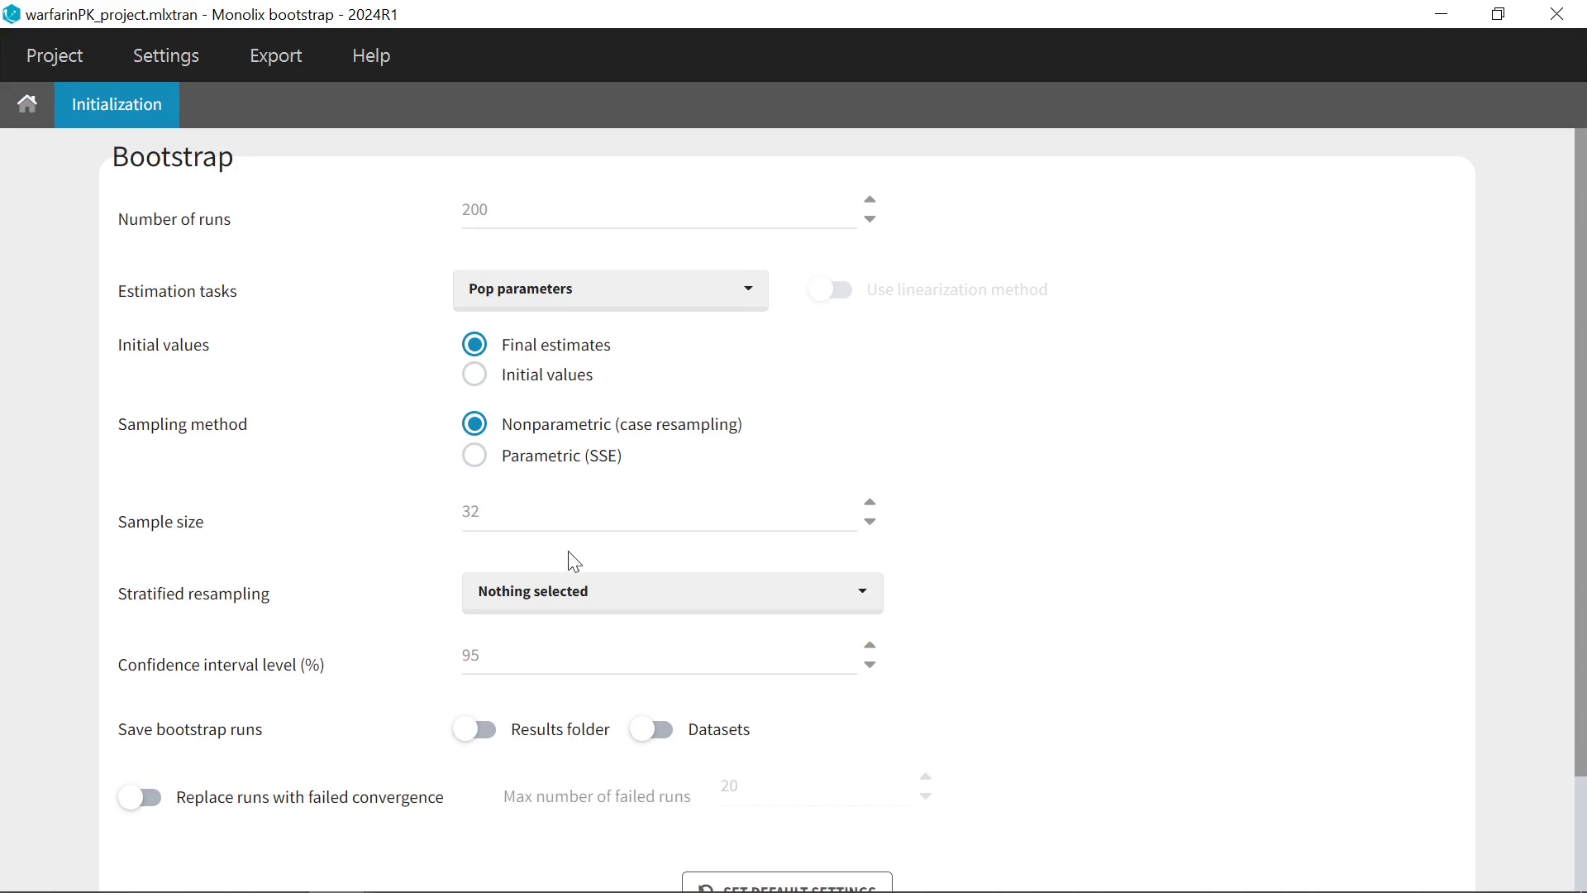
click(622, 600)
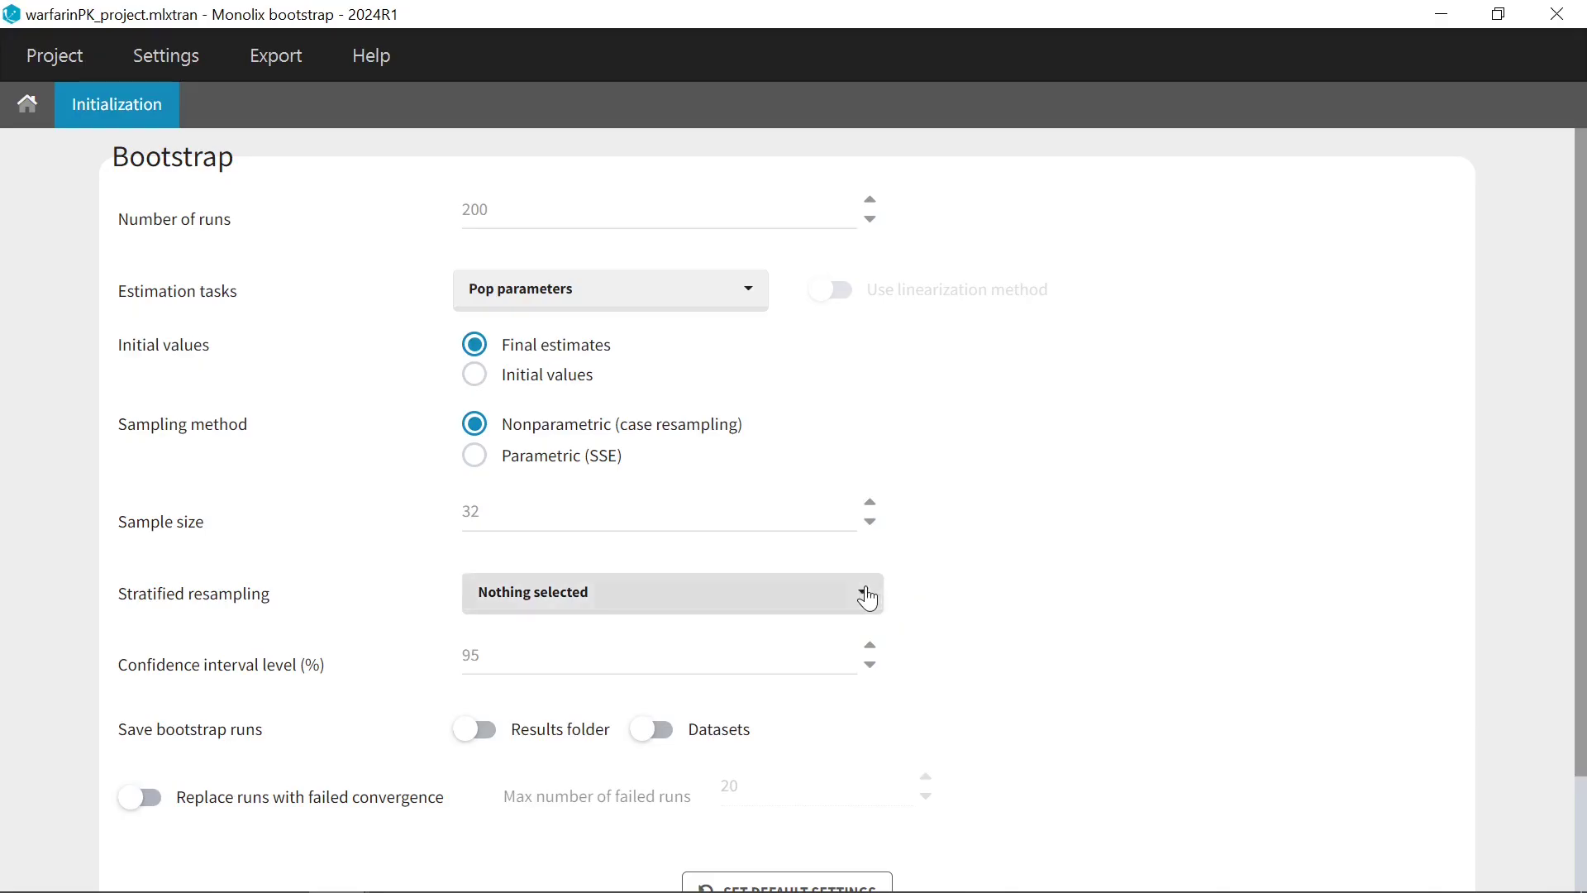
click(865, 594)
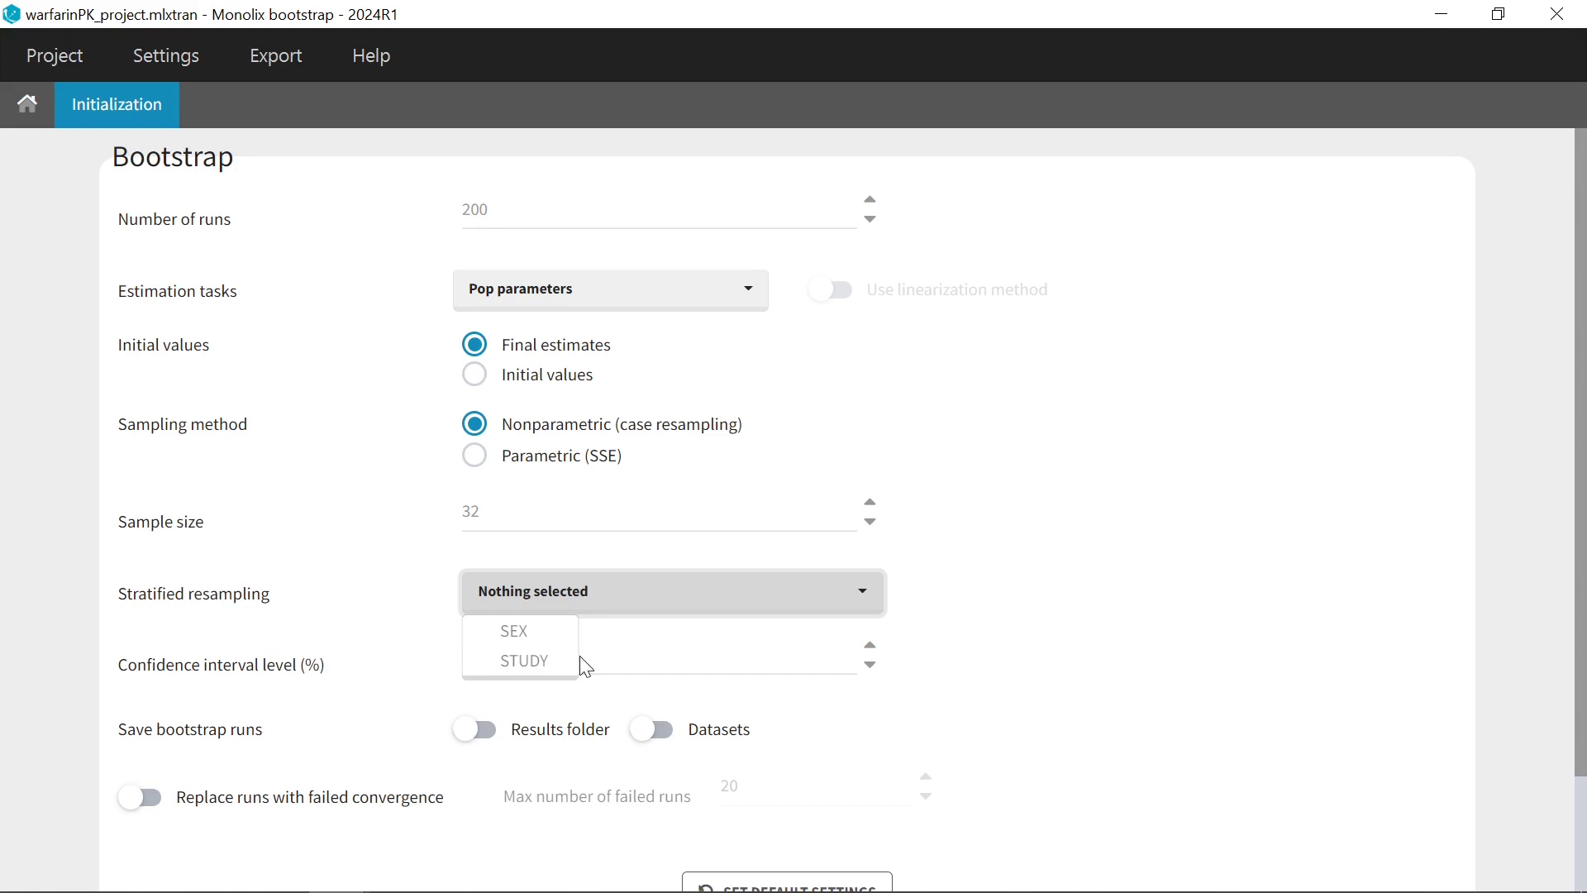
key(Tab)
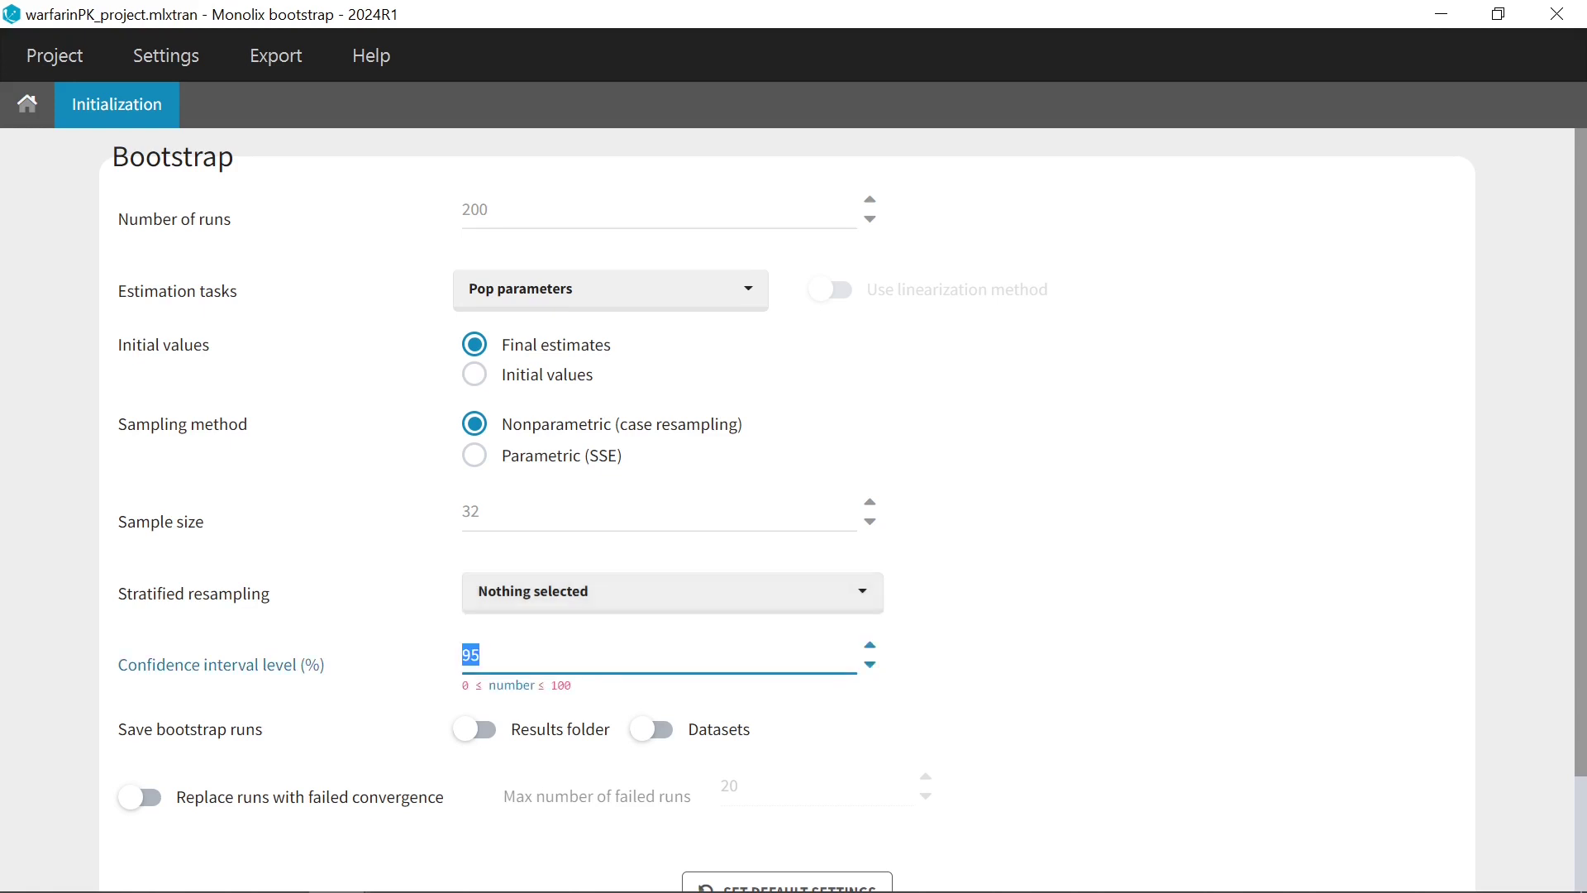
click(439, 675)
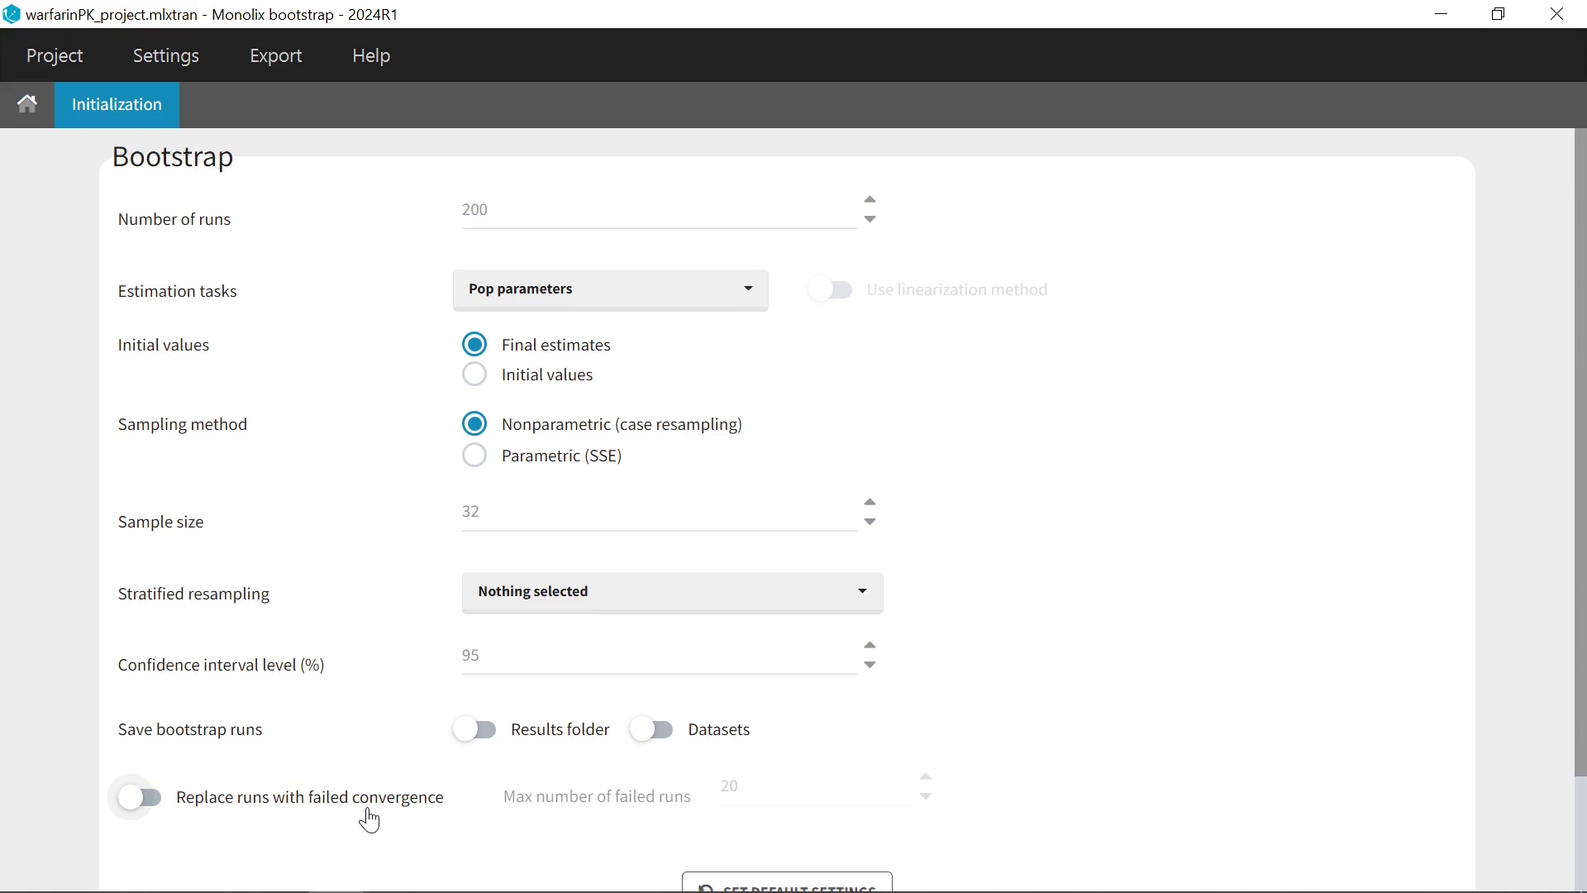
- Turn on replacing runs with failed convergence, allowing at most 20 failed runs
click(369, 818)
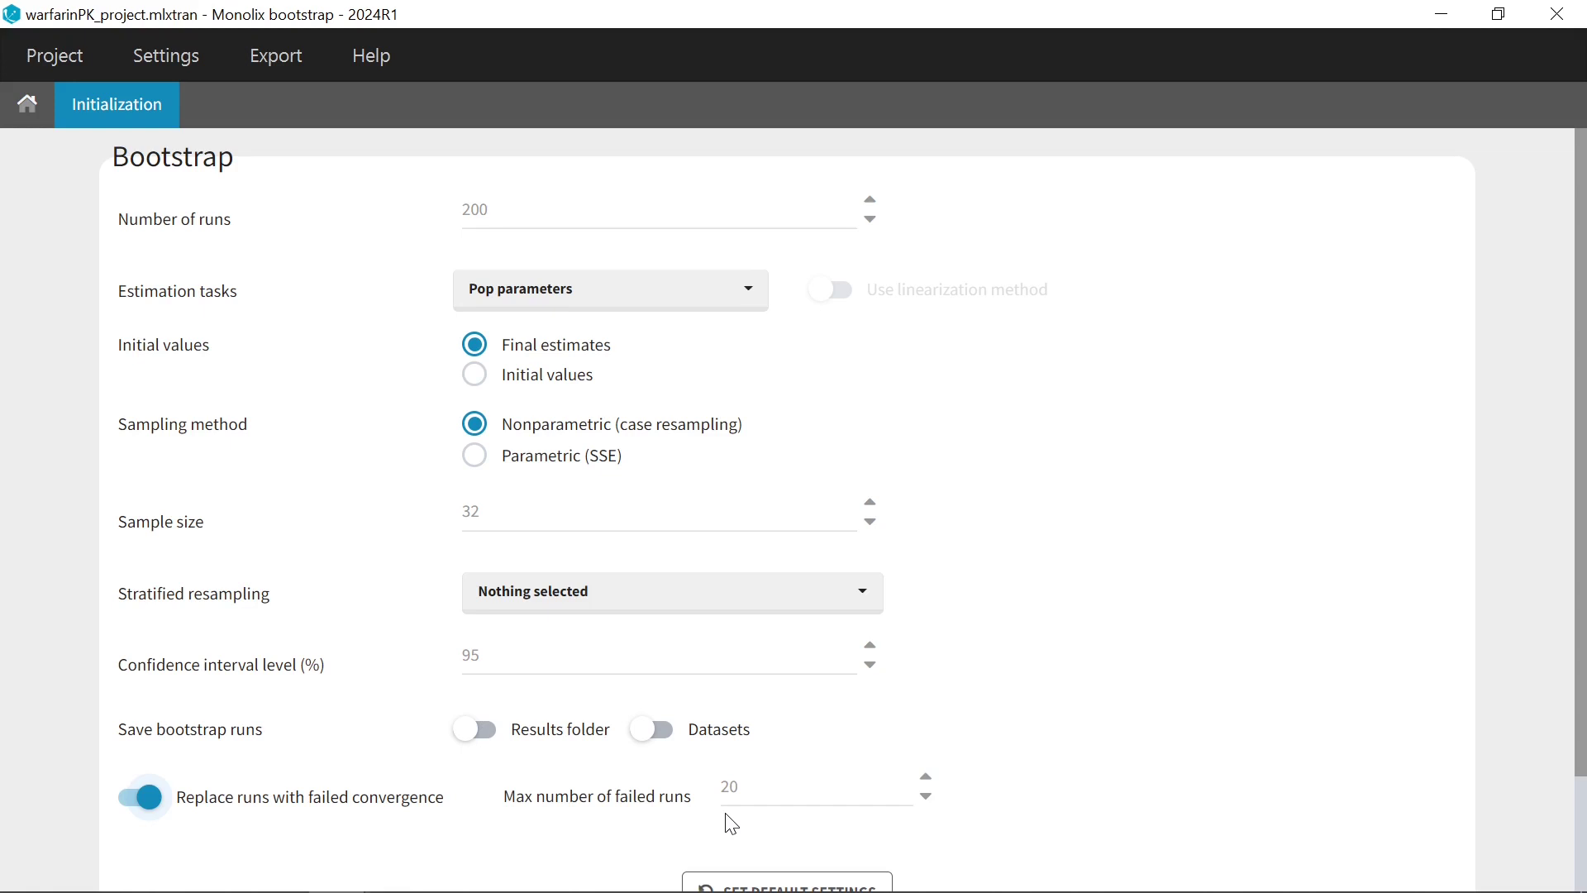
scroll(446, 850, down, 2)
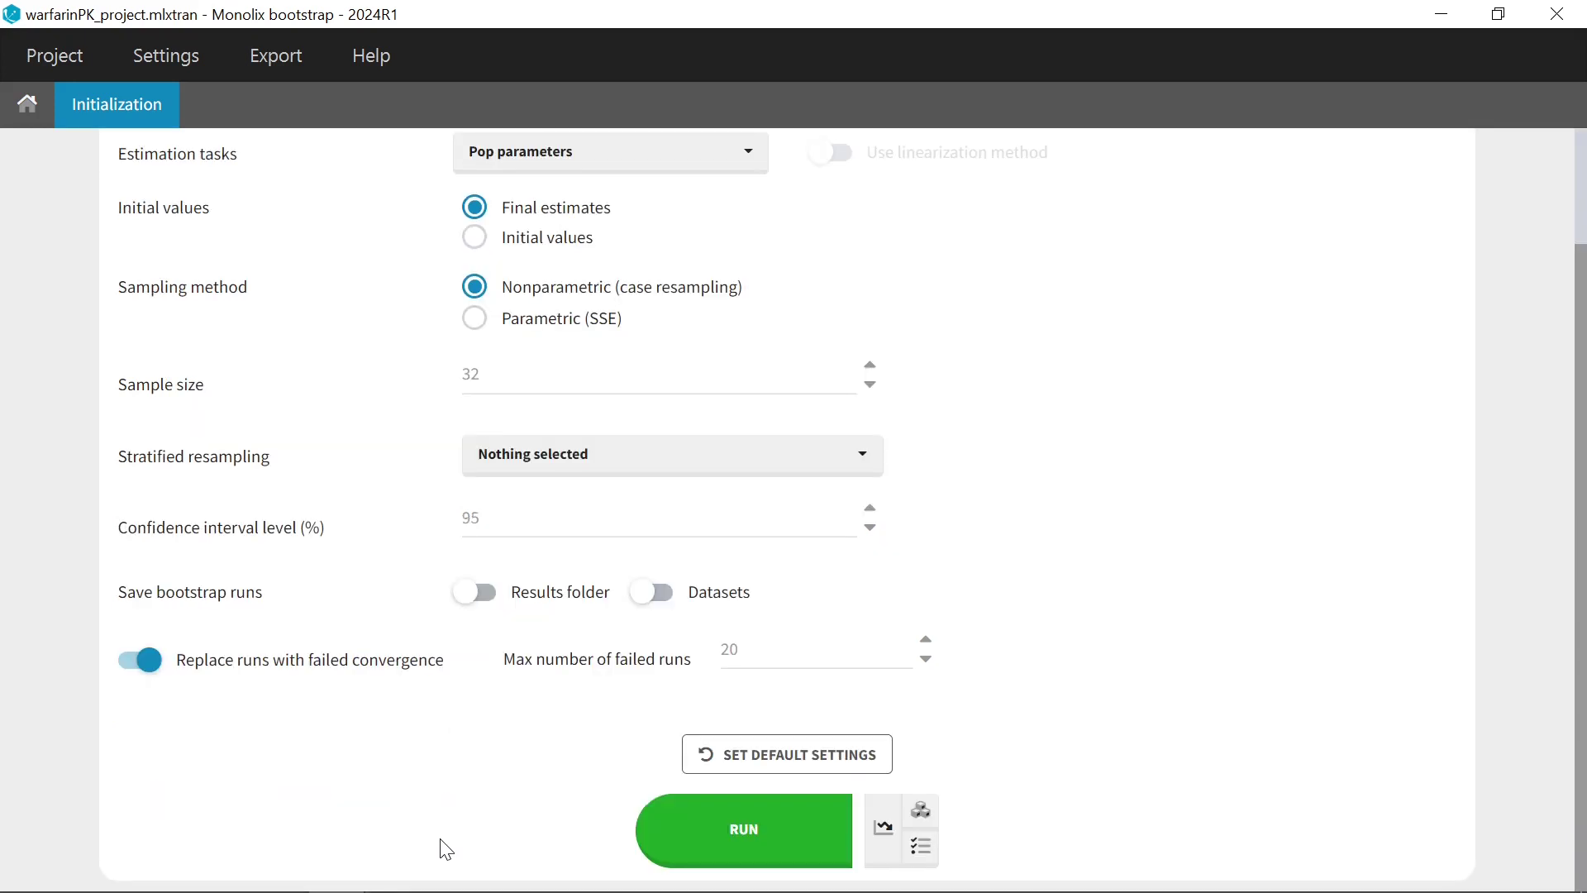
- Run the 200-run bootstrap, producing per-run estimates such as TS0_pop 53.6 for run 1
click(666, 852)
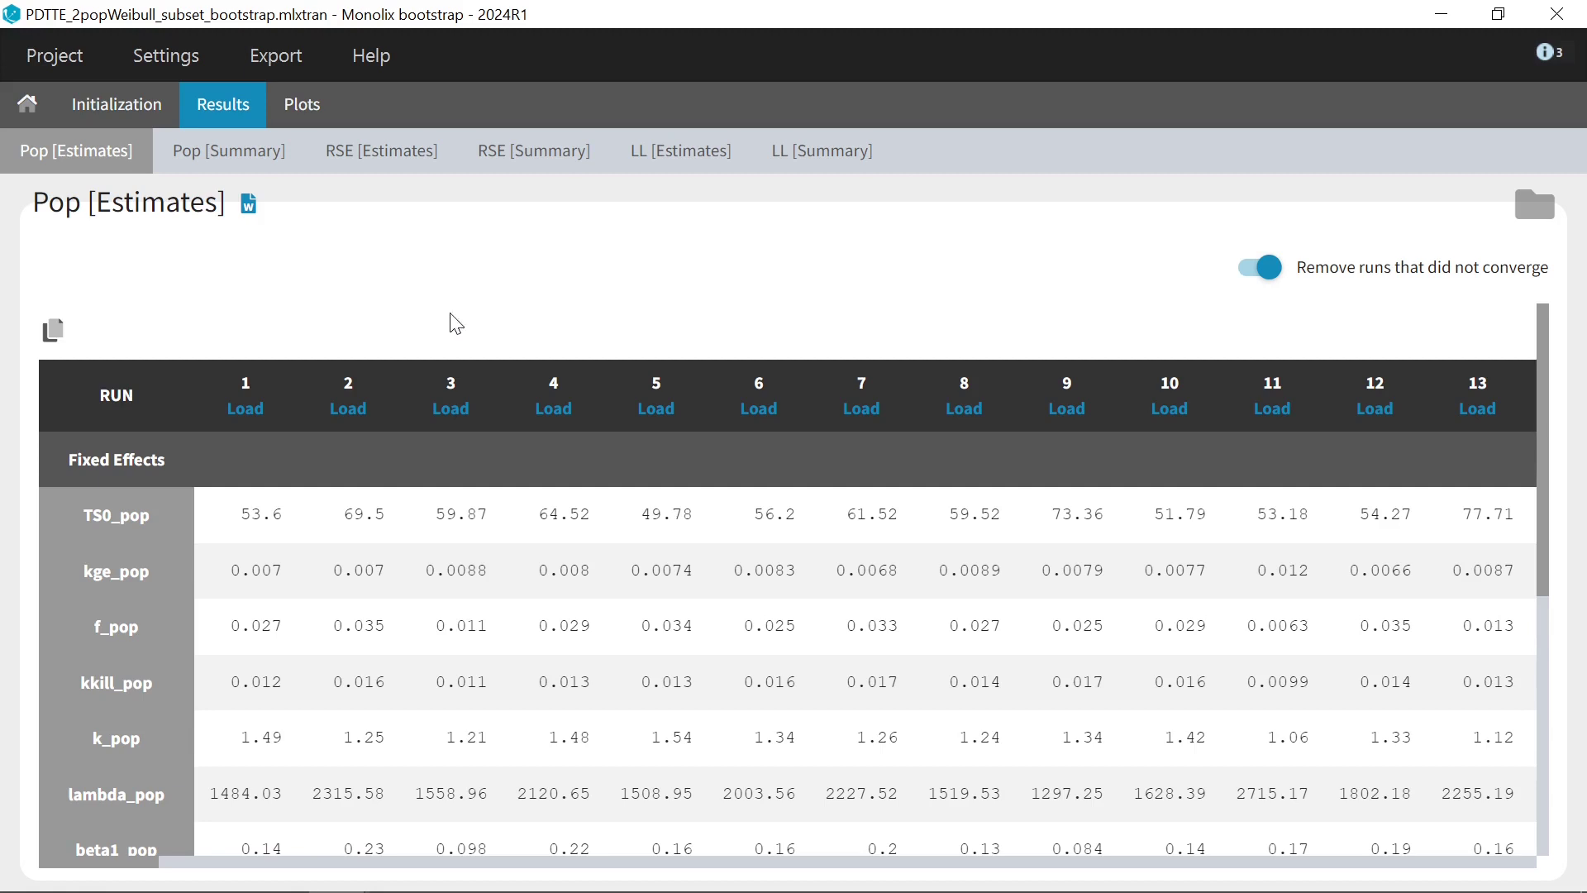
- Load Bootstrap_001 as its own project and inspect its Data and Statistical model & Tasks tabs
click(256, 418)
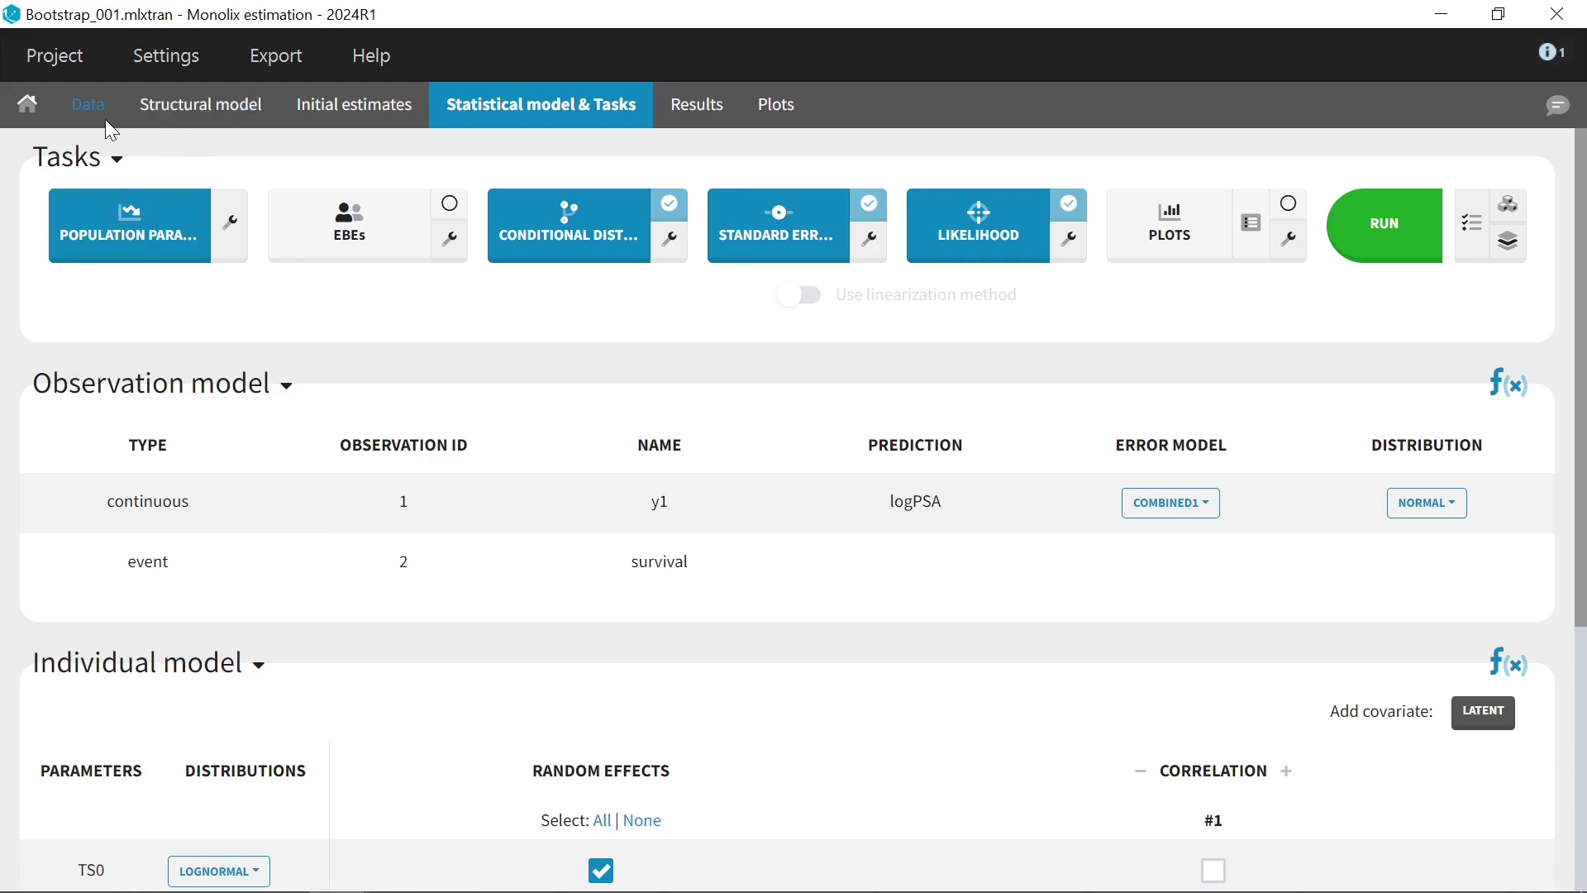
click(87, 105)
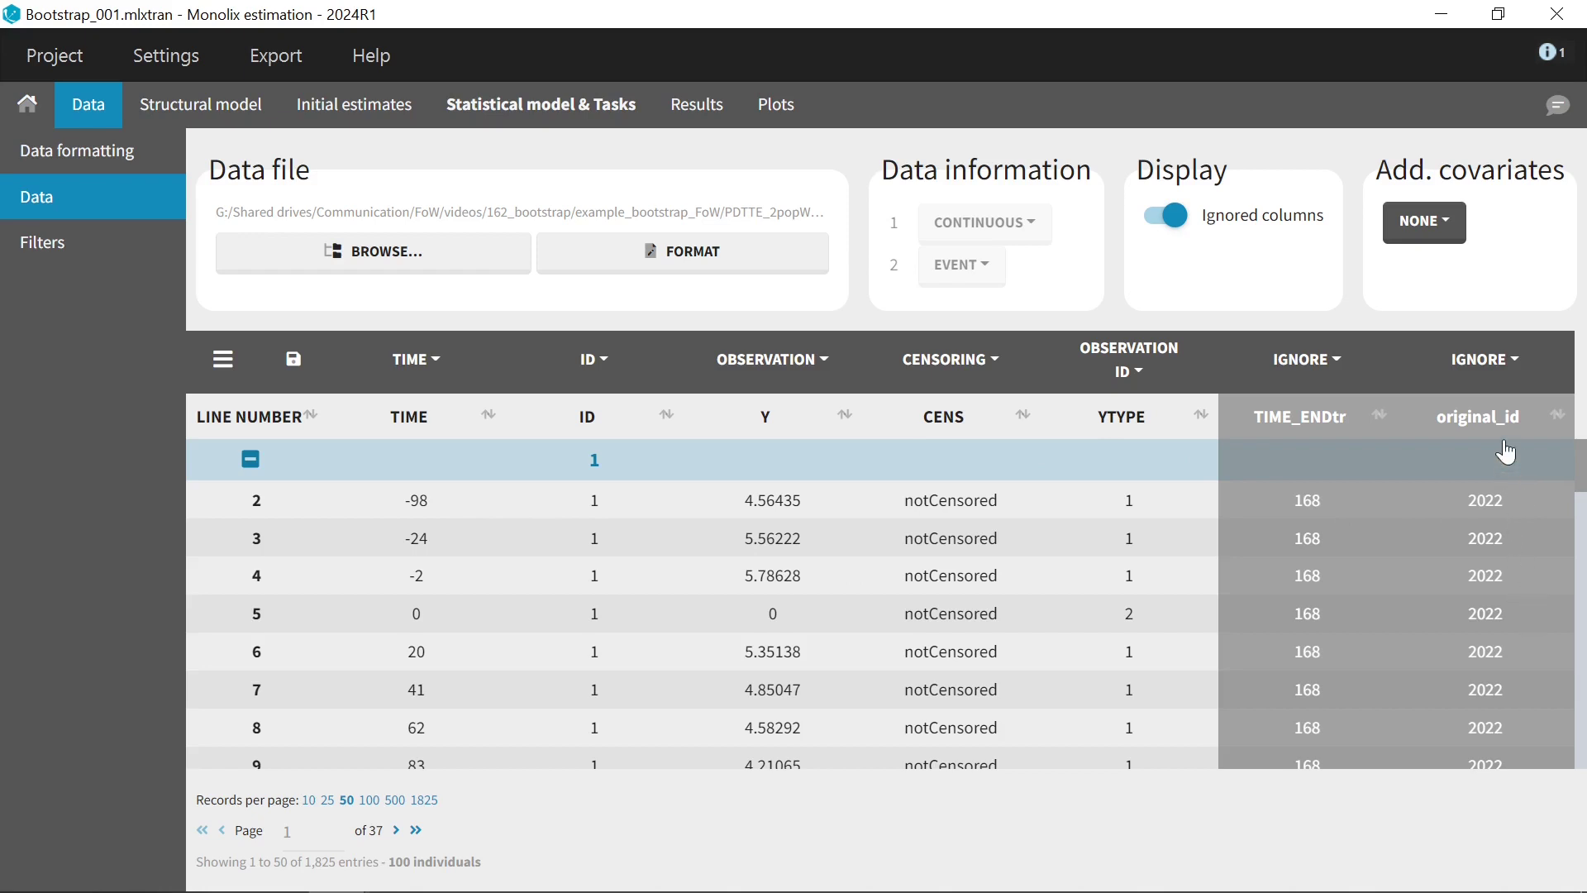
click(573, 121)
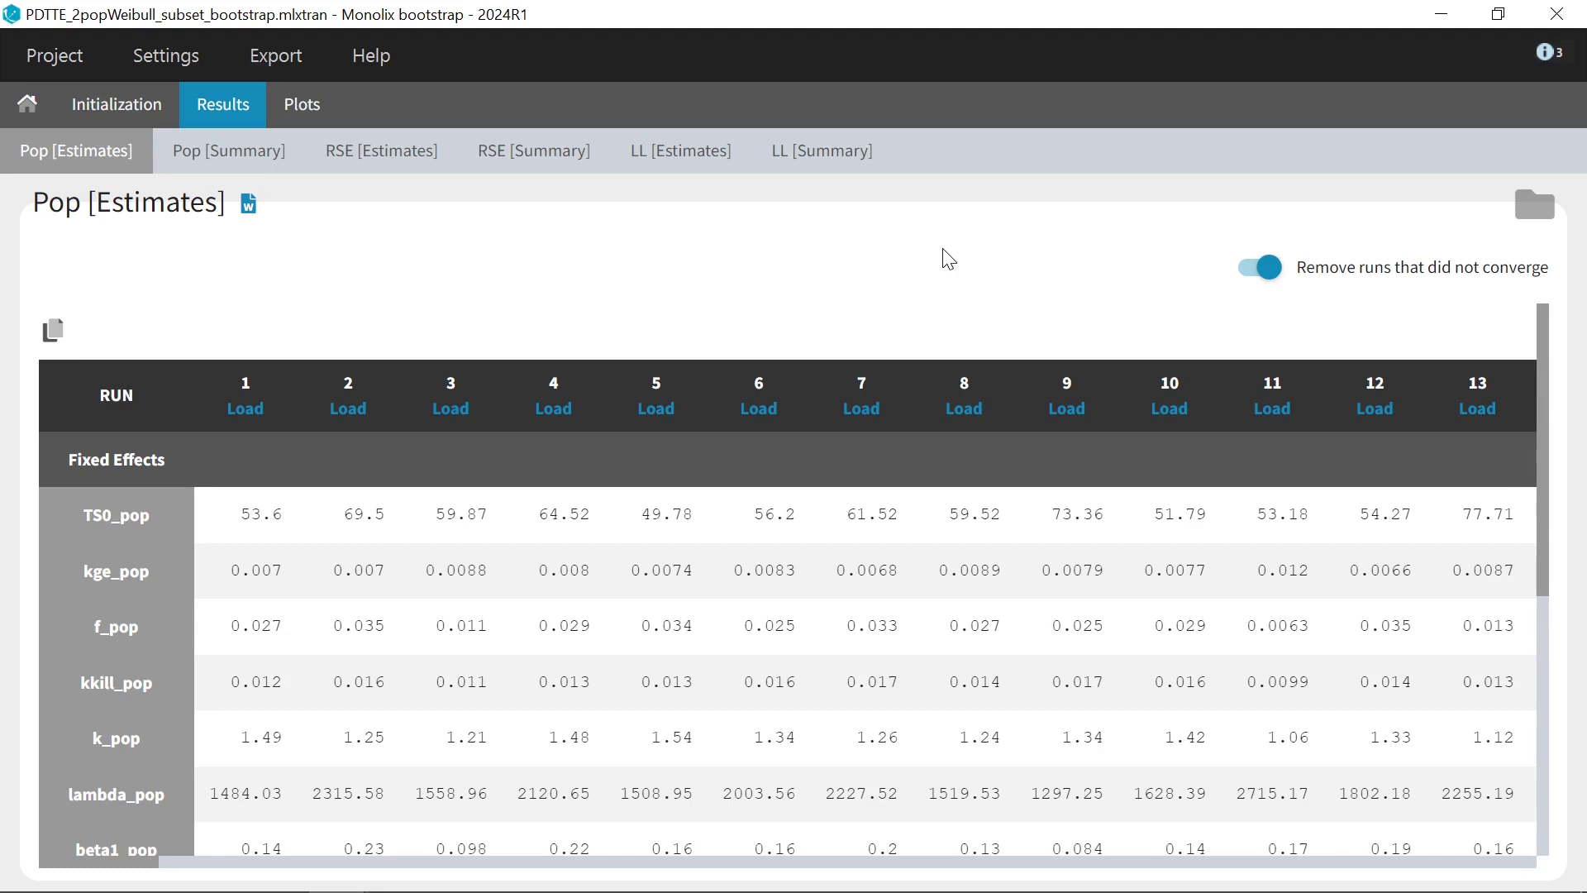
- Browse the bootstrap results folder into Bootstrap_001 to see its mlxtran, filtered data and model files
click(1542, 222)
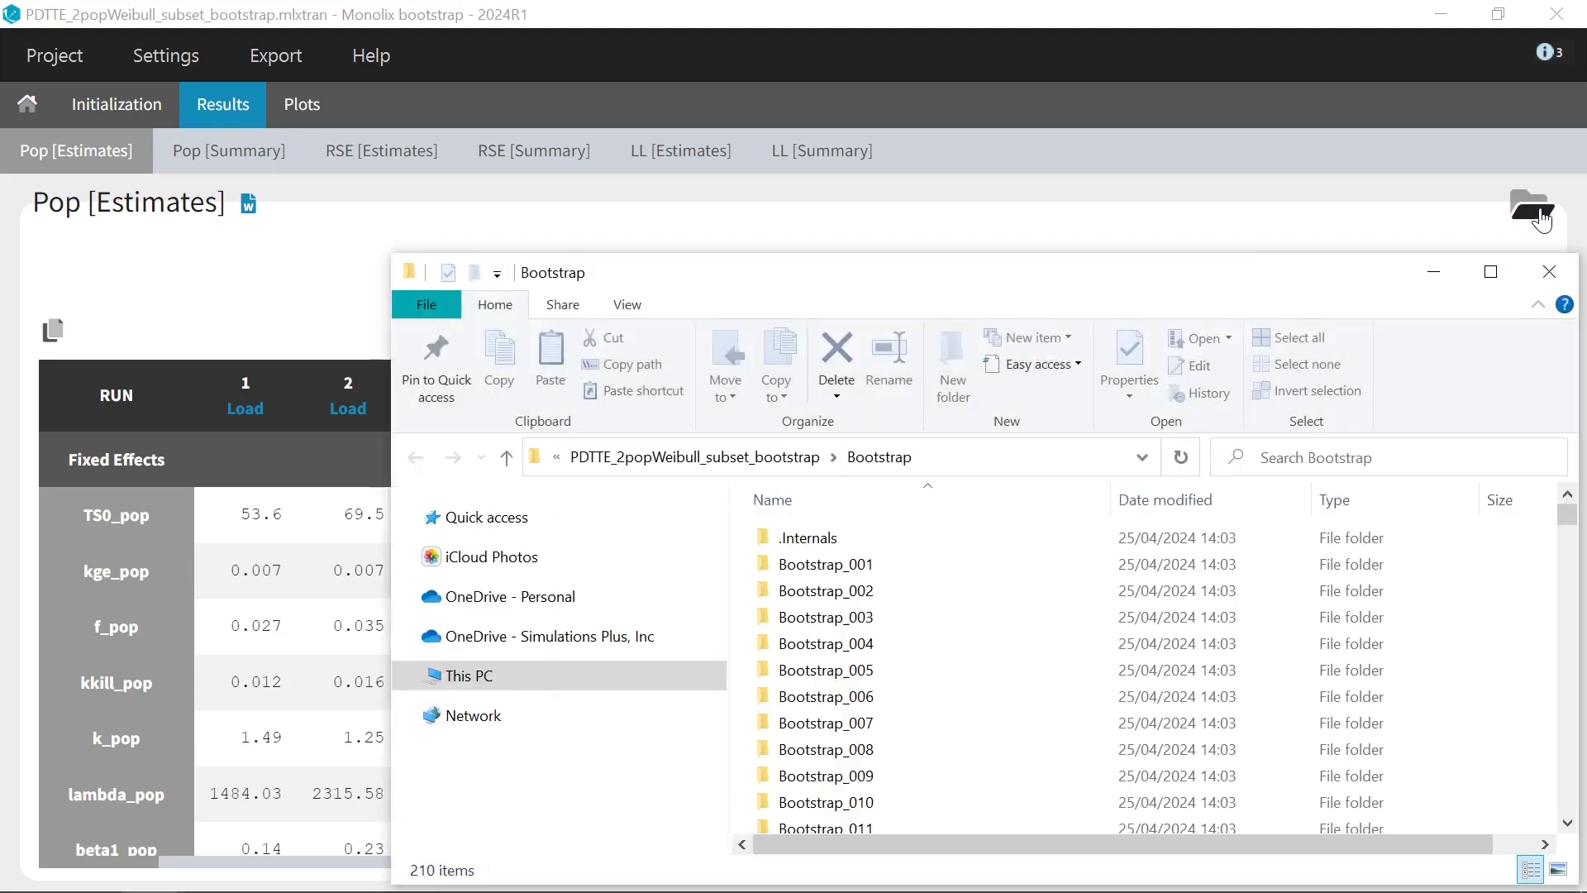
double_click(866, 567)
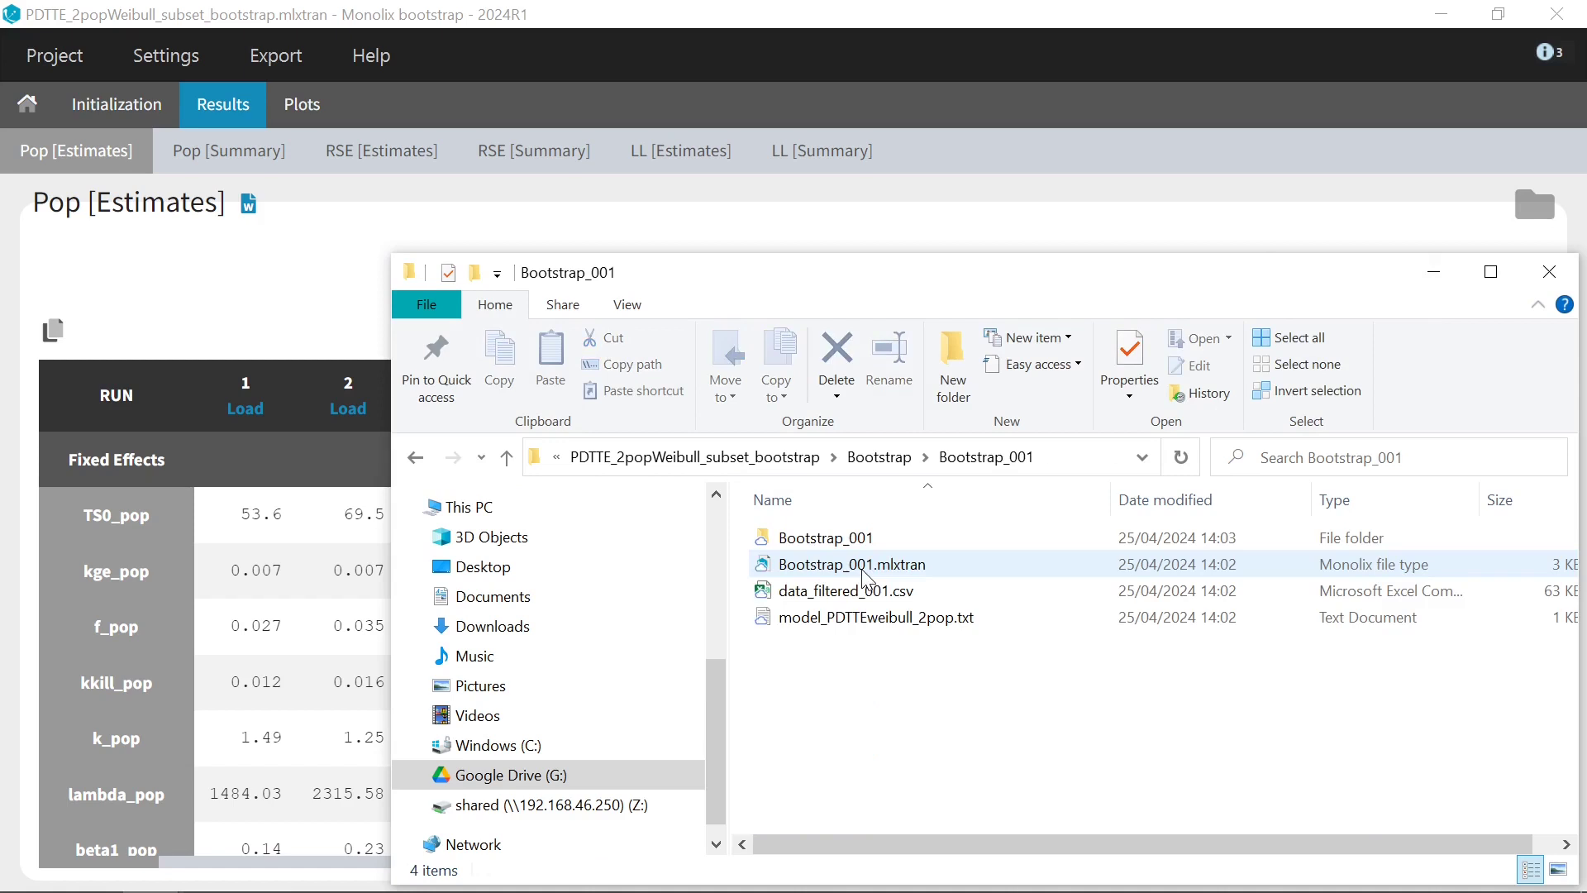
- Close the folder window and review the bootstrap Pop [Summary] statistics table
click(1549, 272)
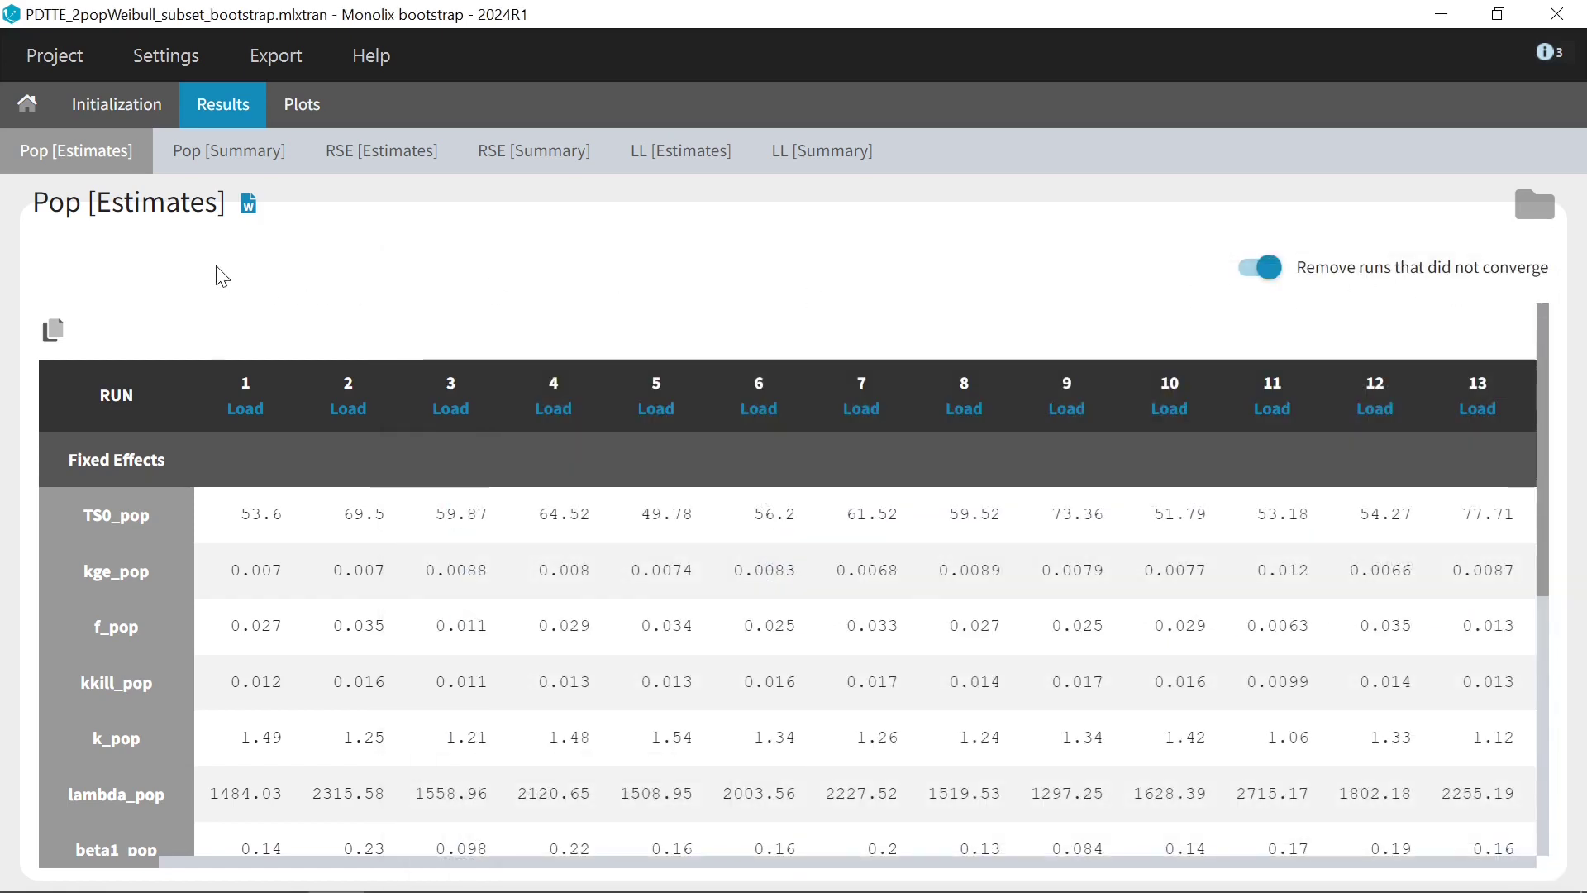
click(241, 169)
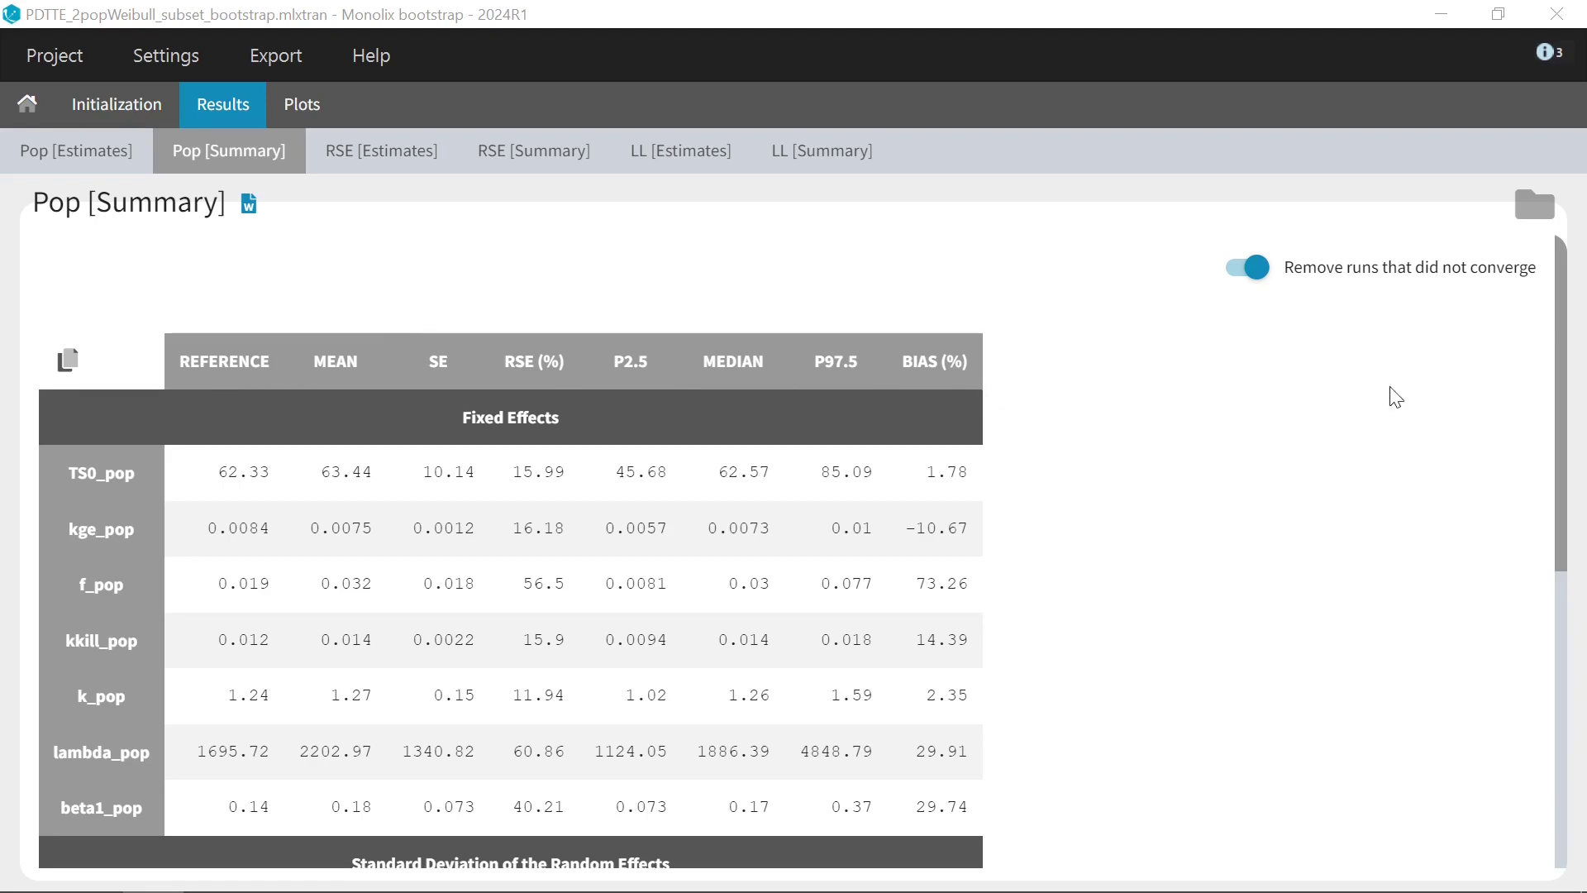
drag(1559, 414, 1567, 716)
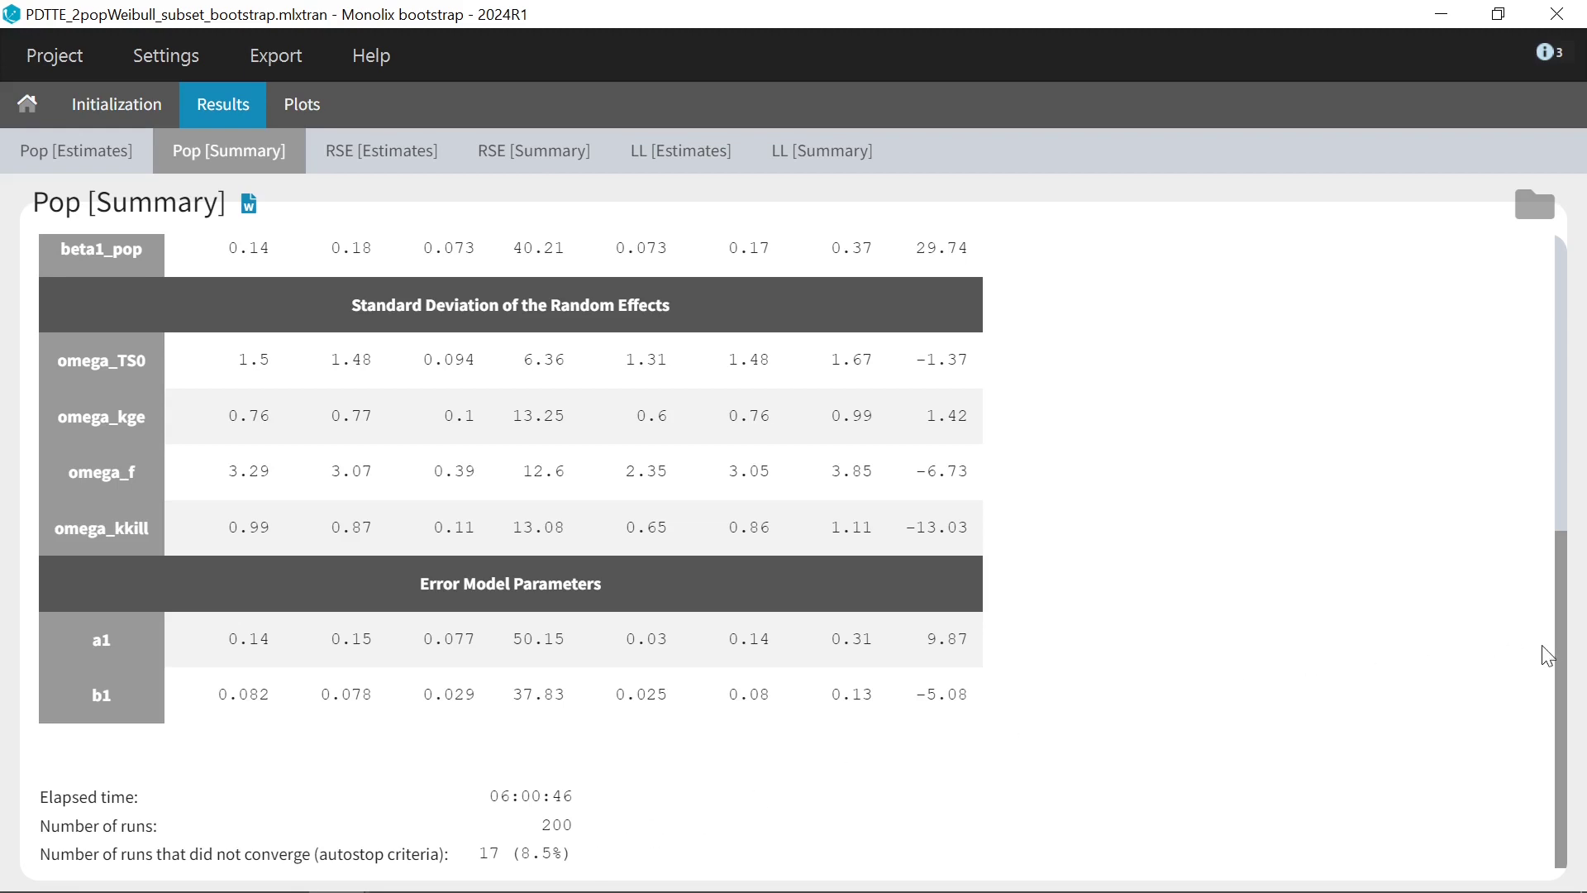
drag(1558, 658, 1543, 291)
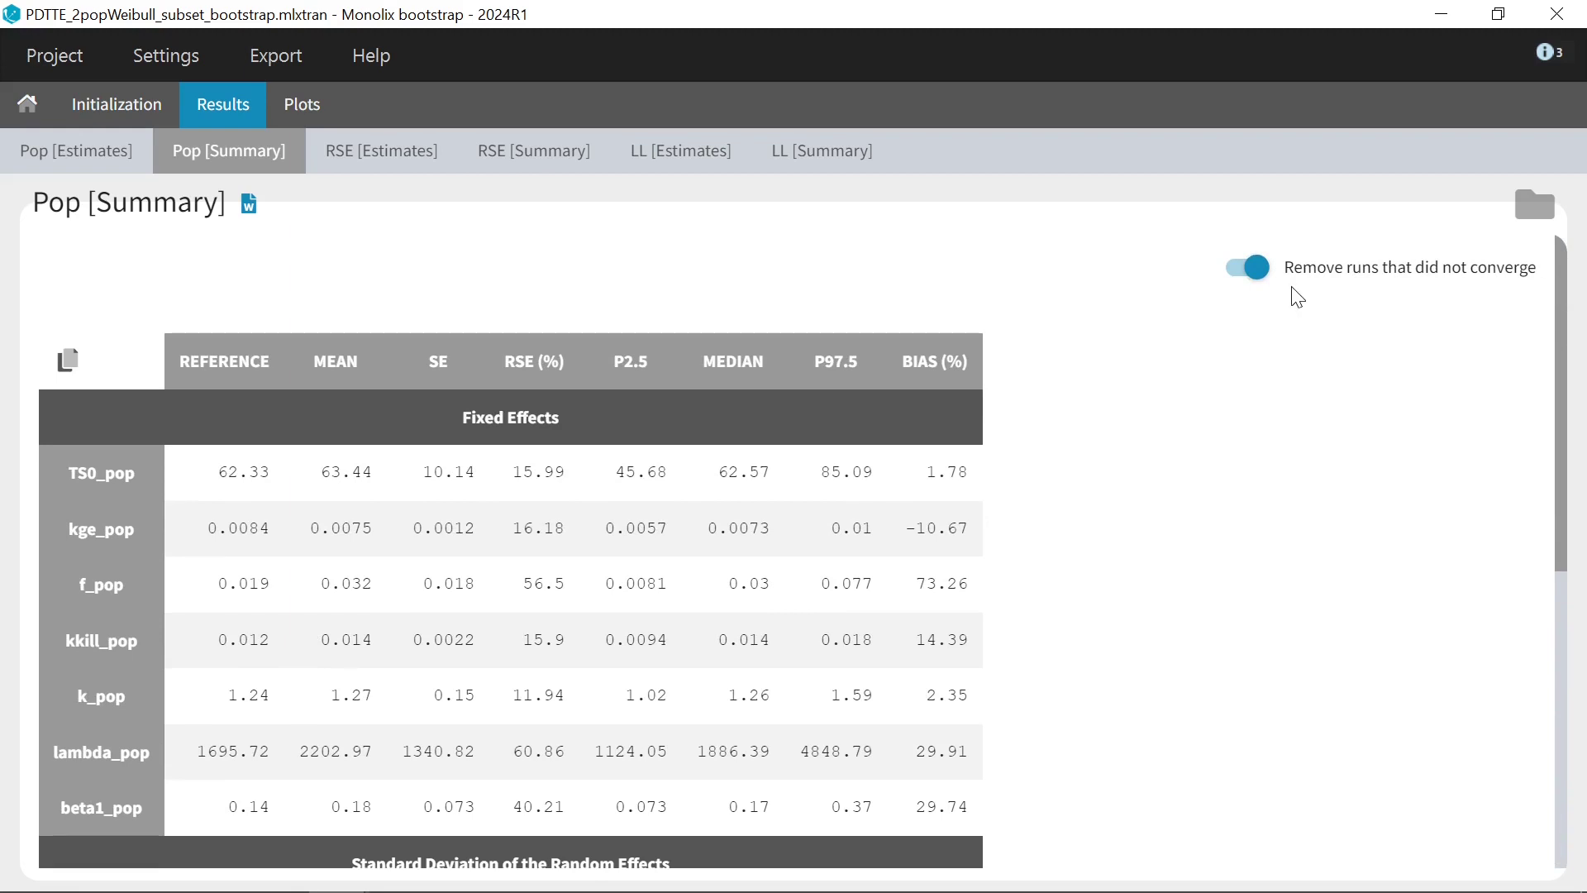
- Open the bootstrap results folder and scroll down to Bootstrap_200 and the summary text files
click(1544, 219)
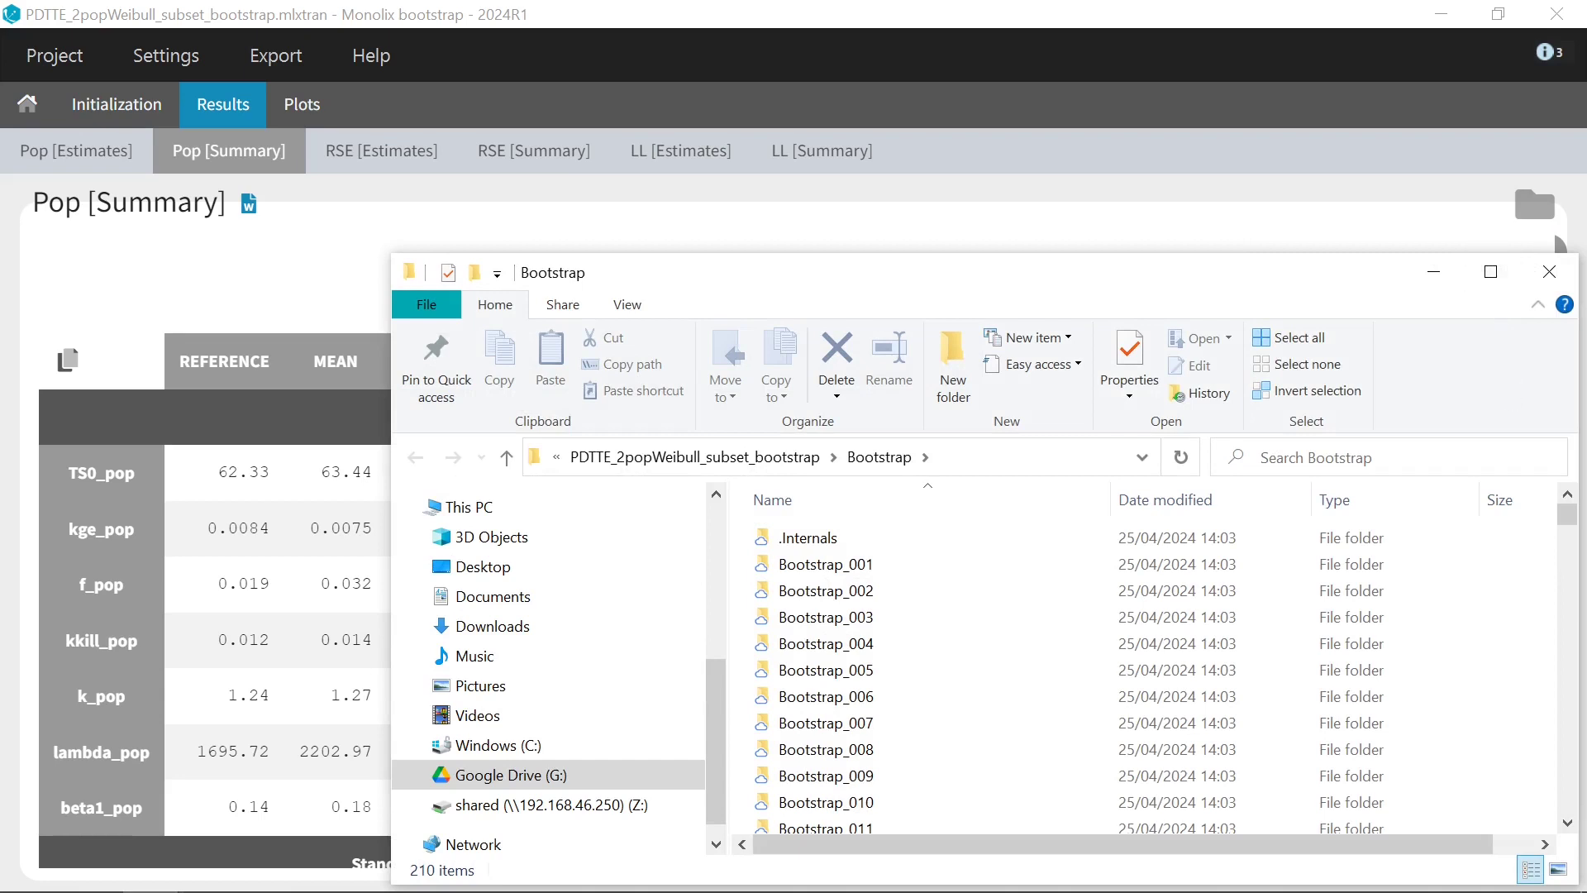
scroll(1574, 544, down, 1)
drag(1570, 533, 1570, 814)
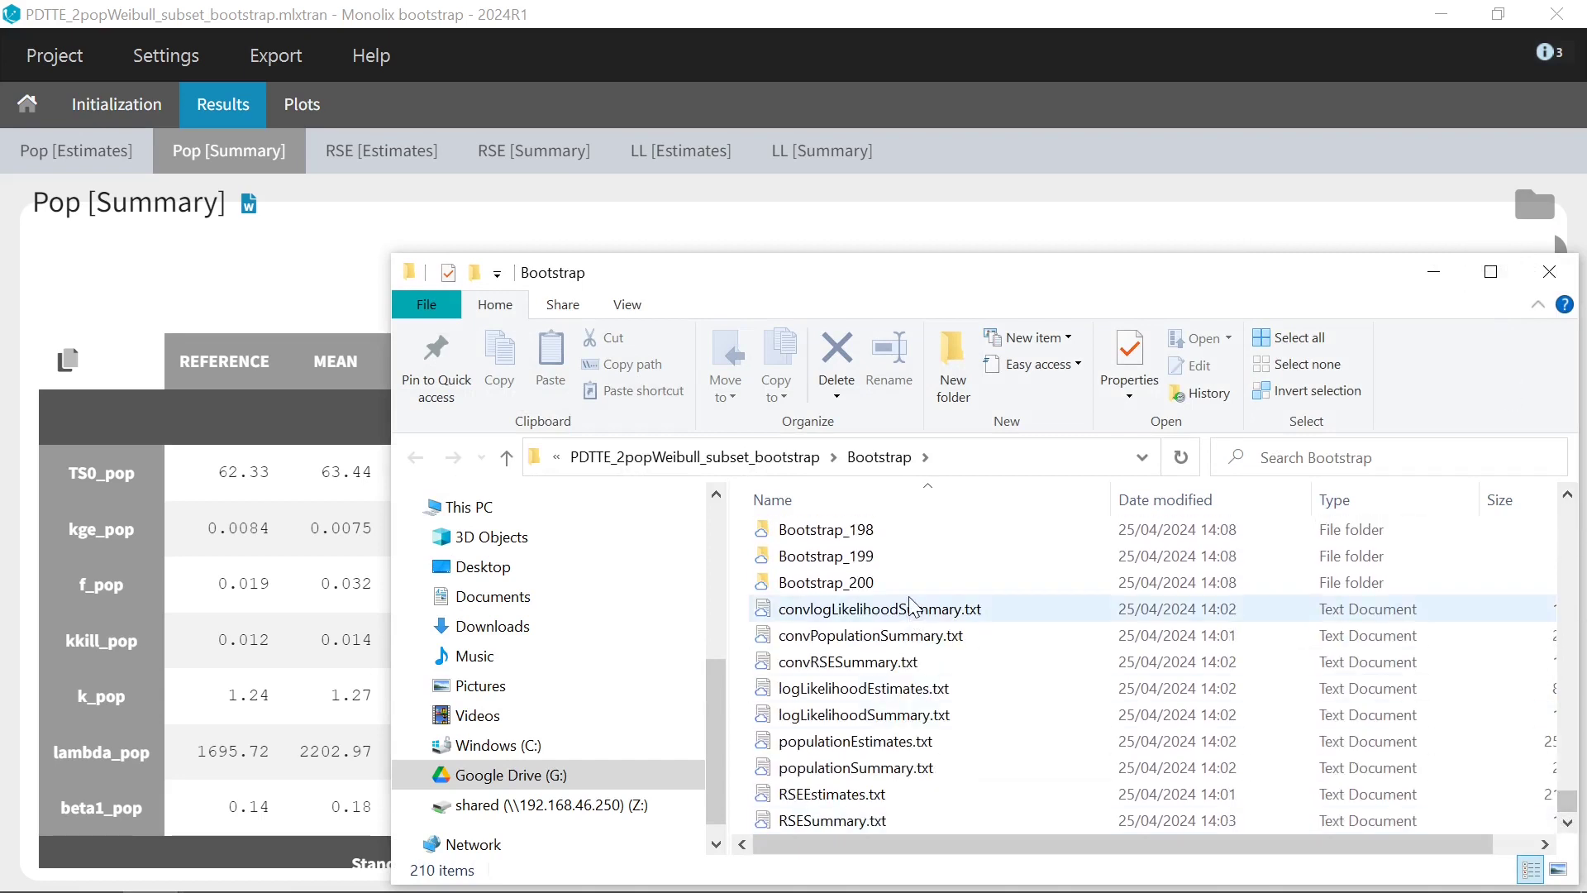
- Read the convergenceAutostop flags at the end of populationEstimates.txt, point out a 0, then close Notepad
double_click(932, 744)
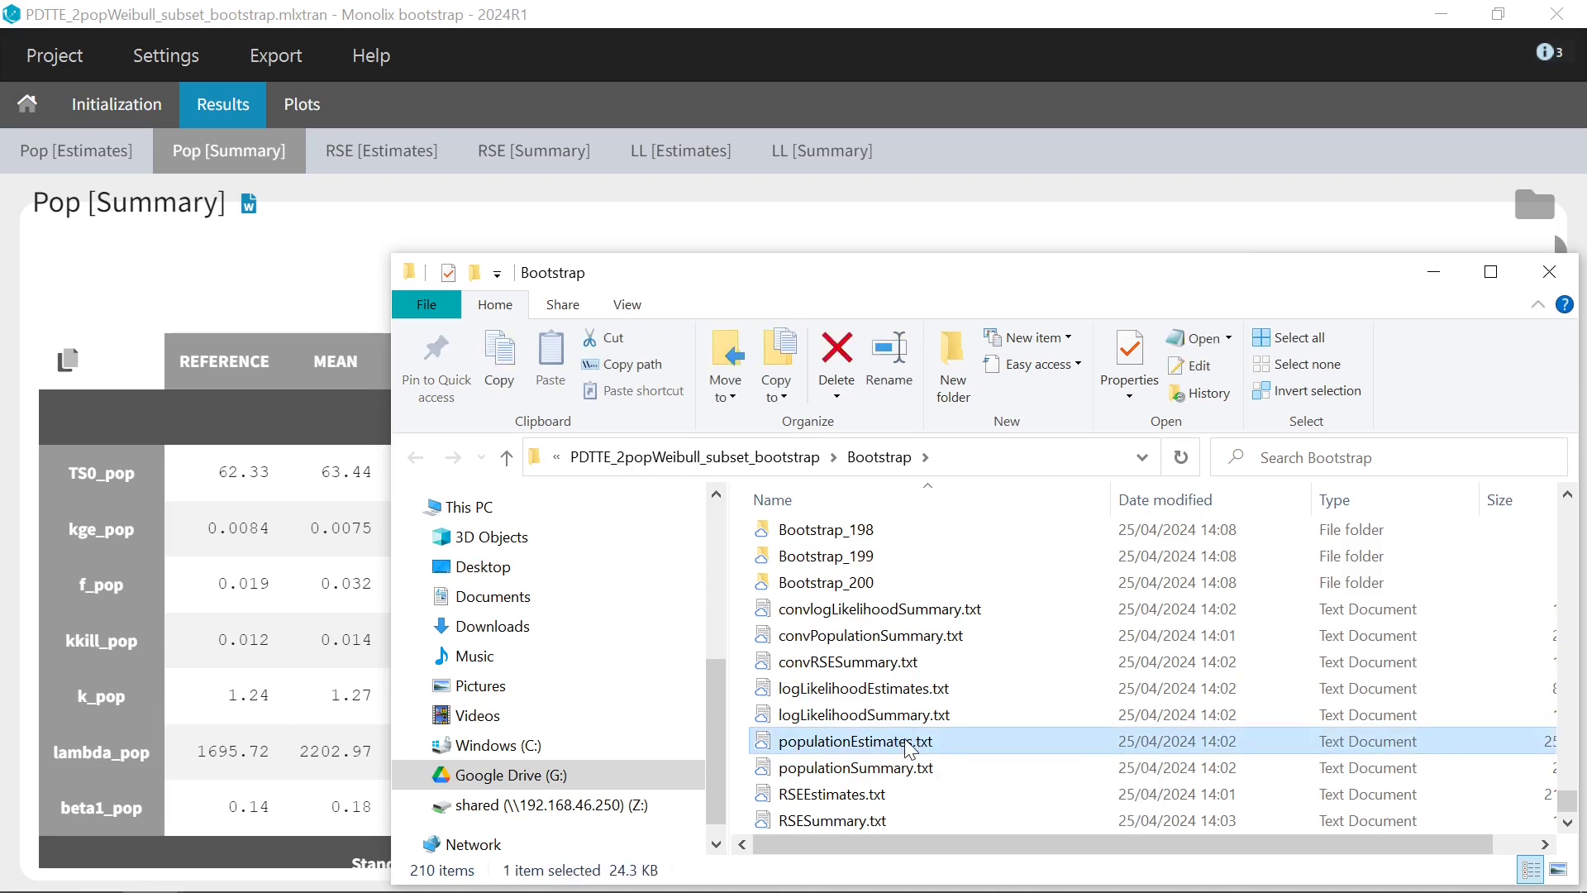
scroll(827, 446, down, 15)
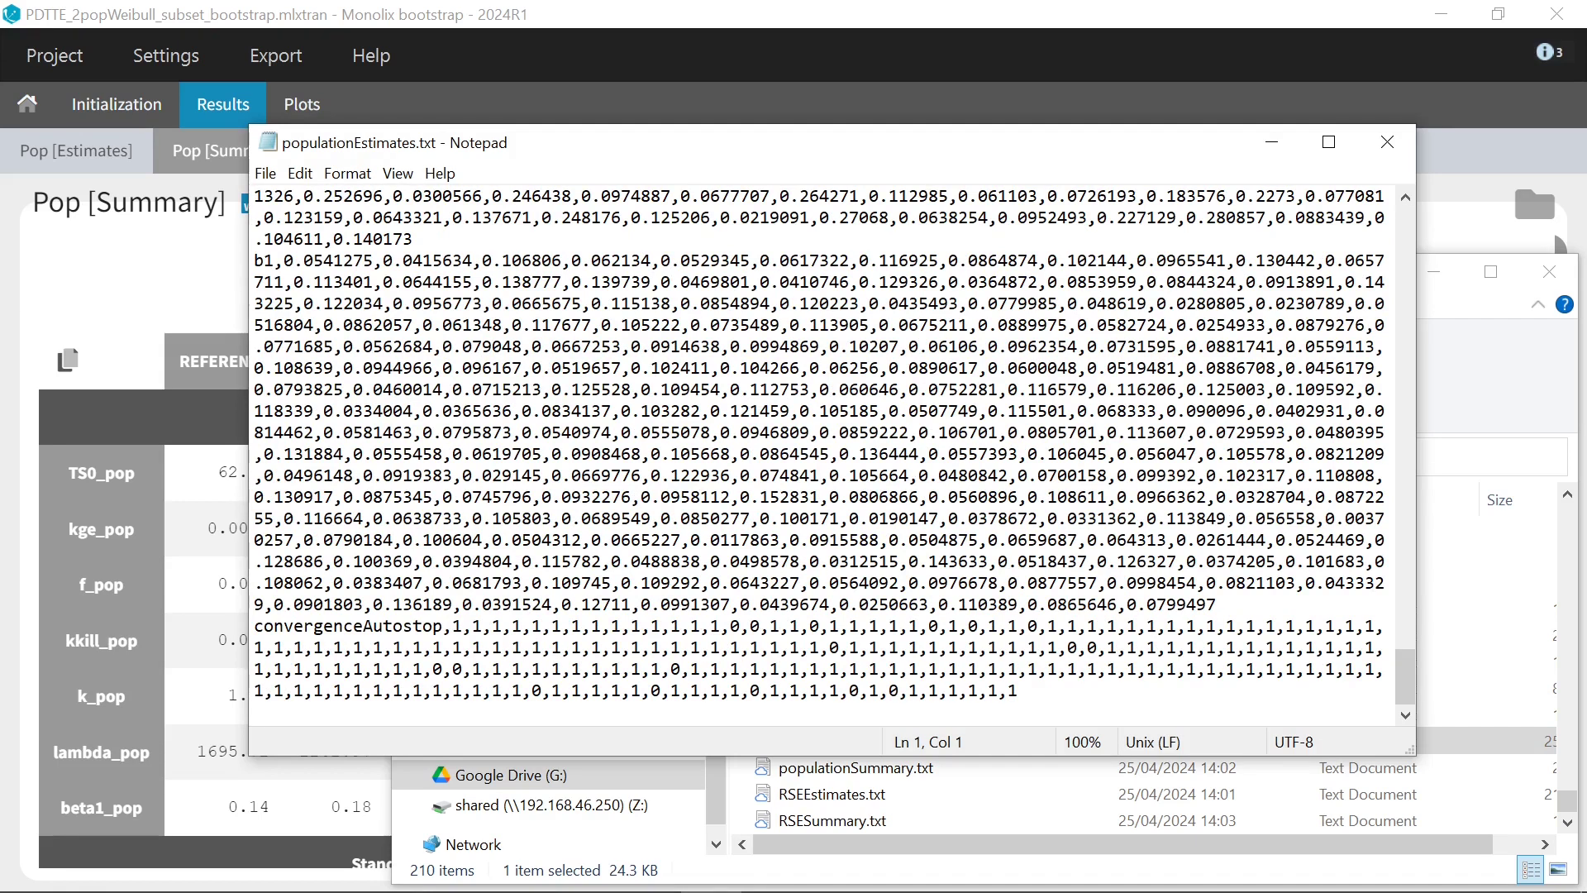
double_click(735, 626)
click(1018, 690)
click(1387, 142)
- Close Explorer and review the per-run and summary RSE and log-likelihood bootstrap tables
click(1549, 272)
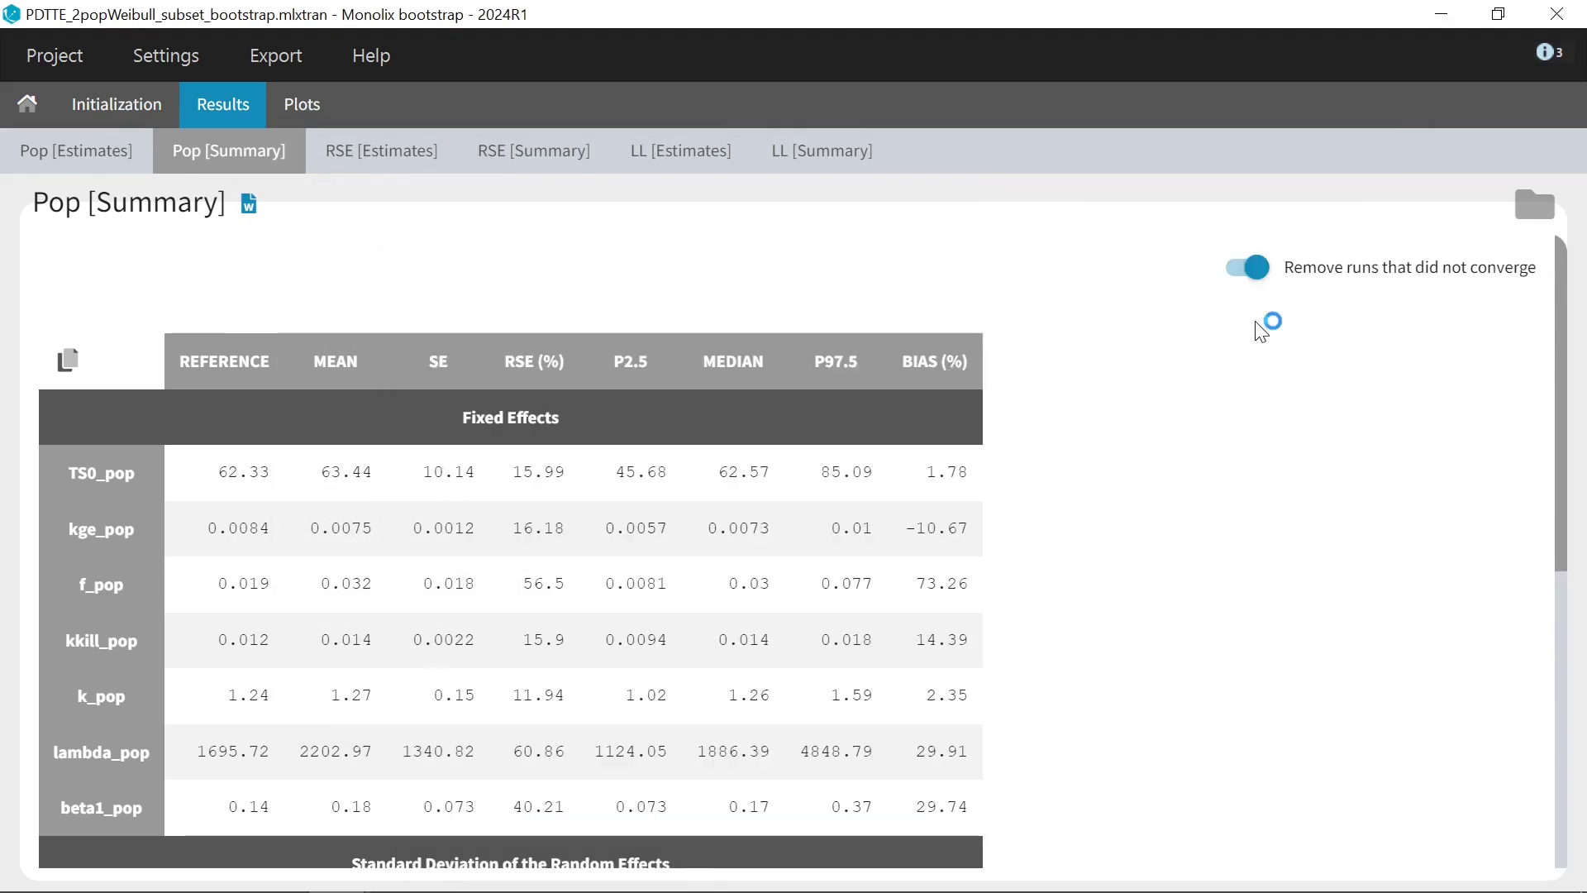
click(427, 173)
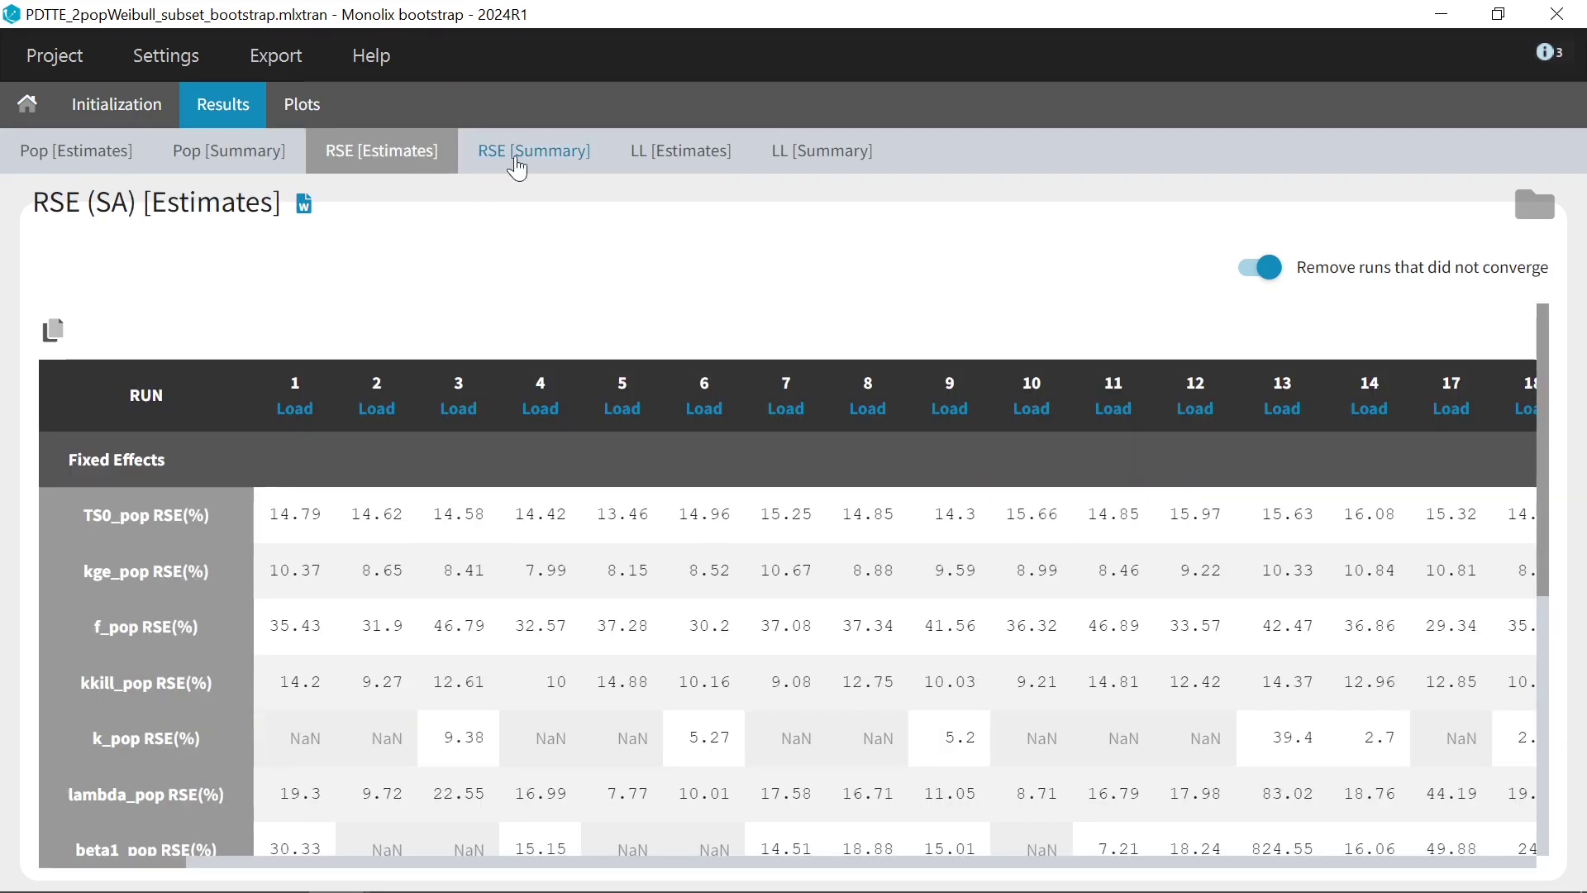
click(545, 167)
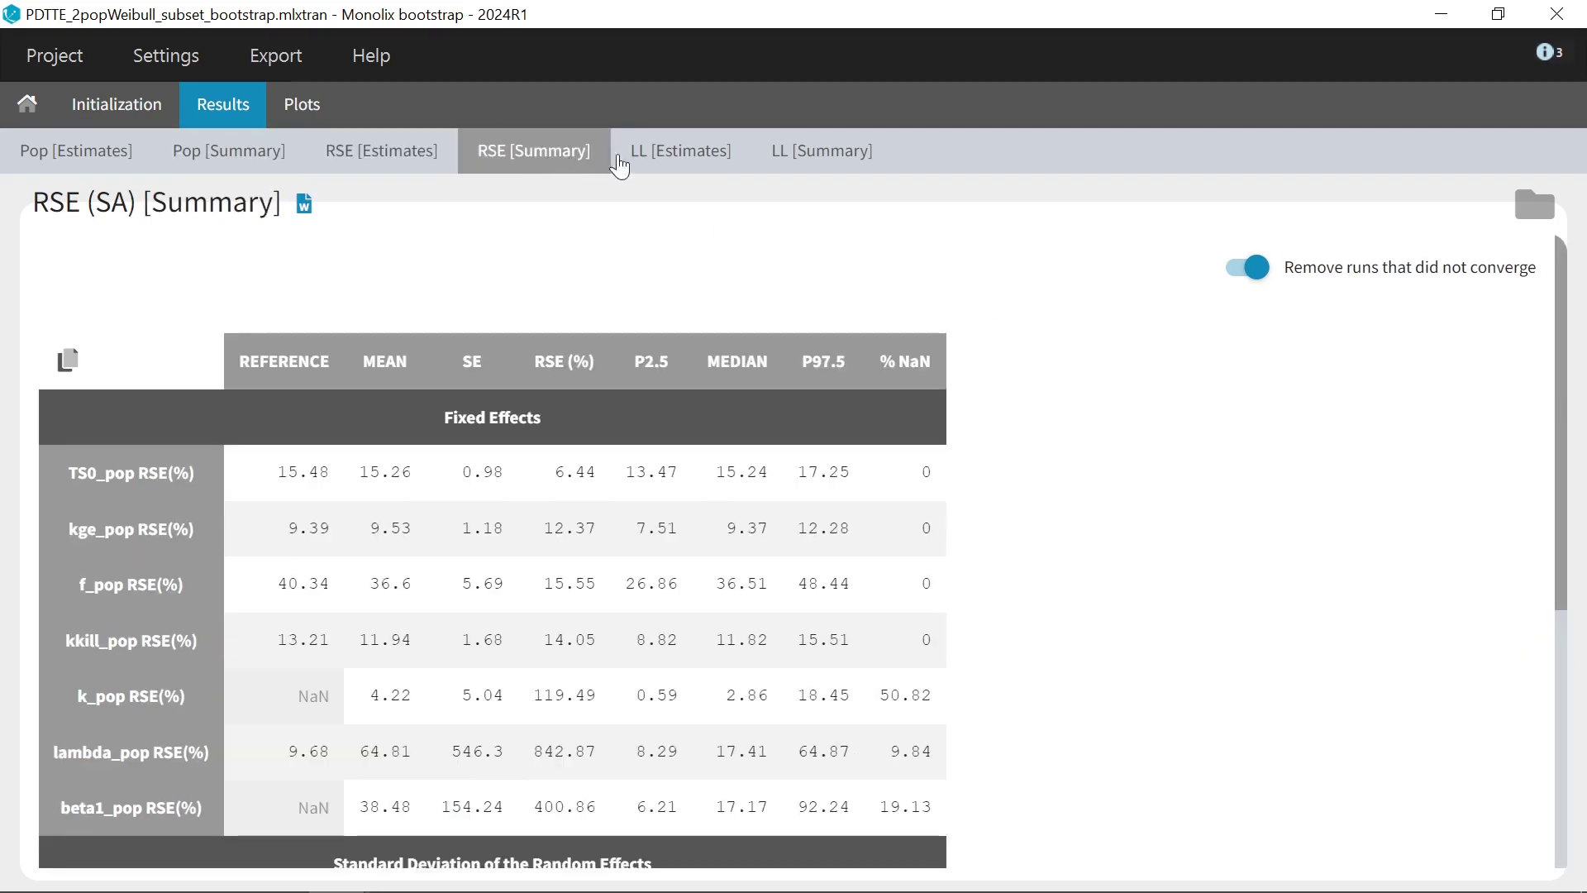
click(715, 165)
click(879, 175)
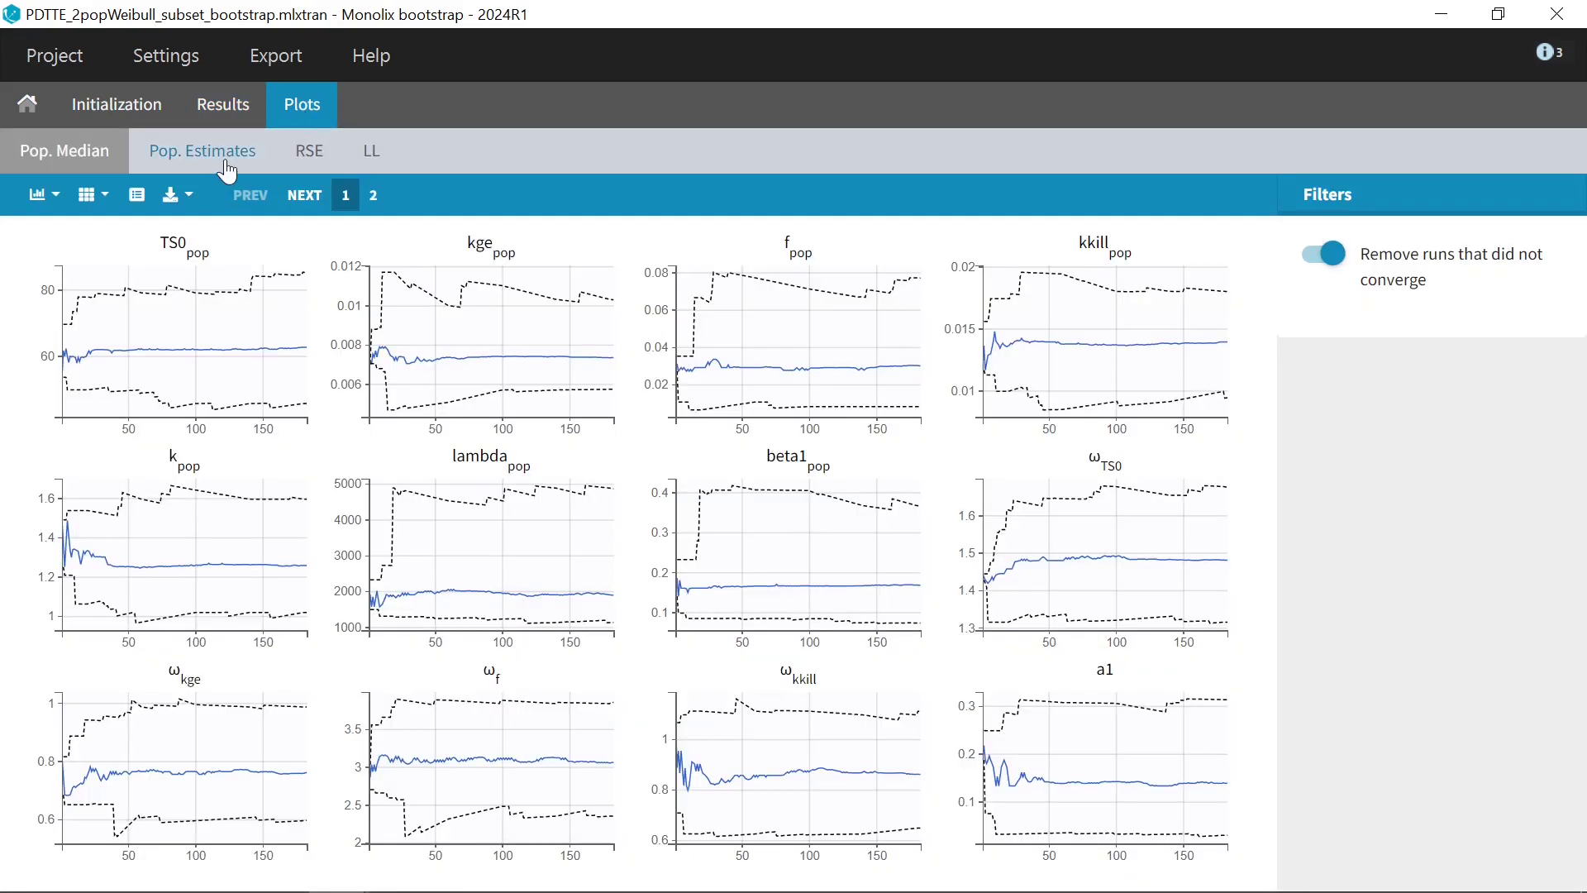
- Show the bootstrap population estimates as pdf histograms with the legend displayed
click(227, 170)
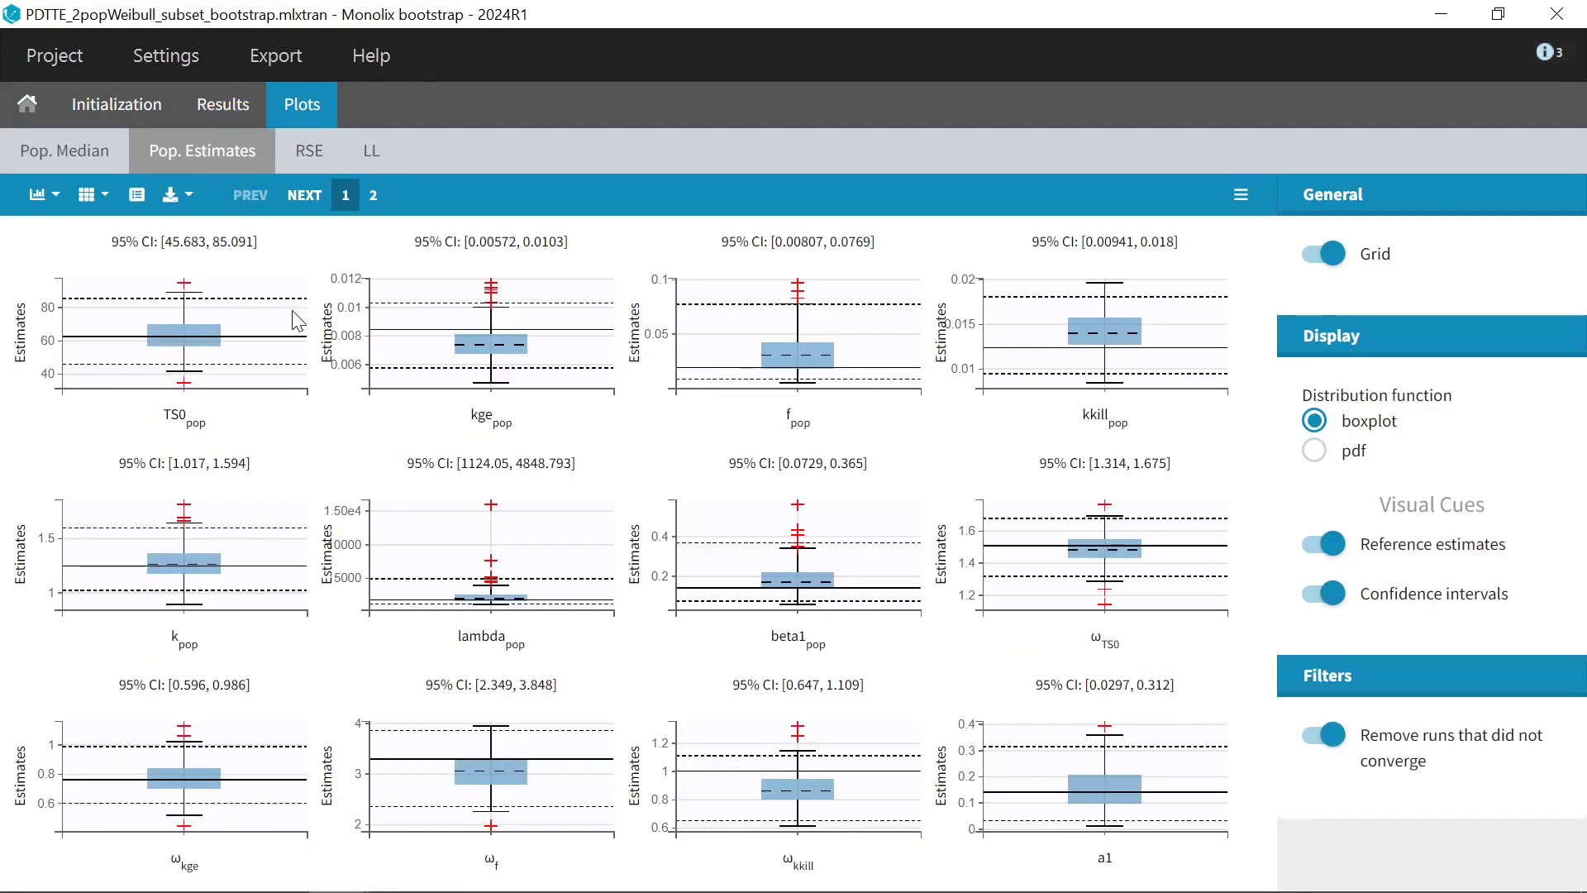
click(1345, 455)
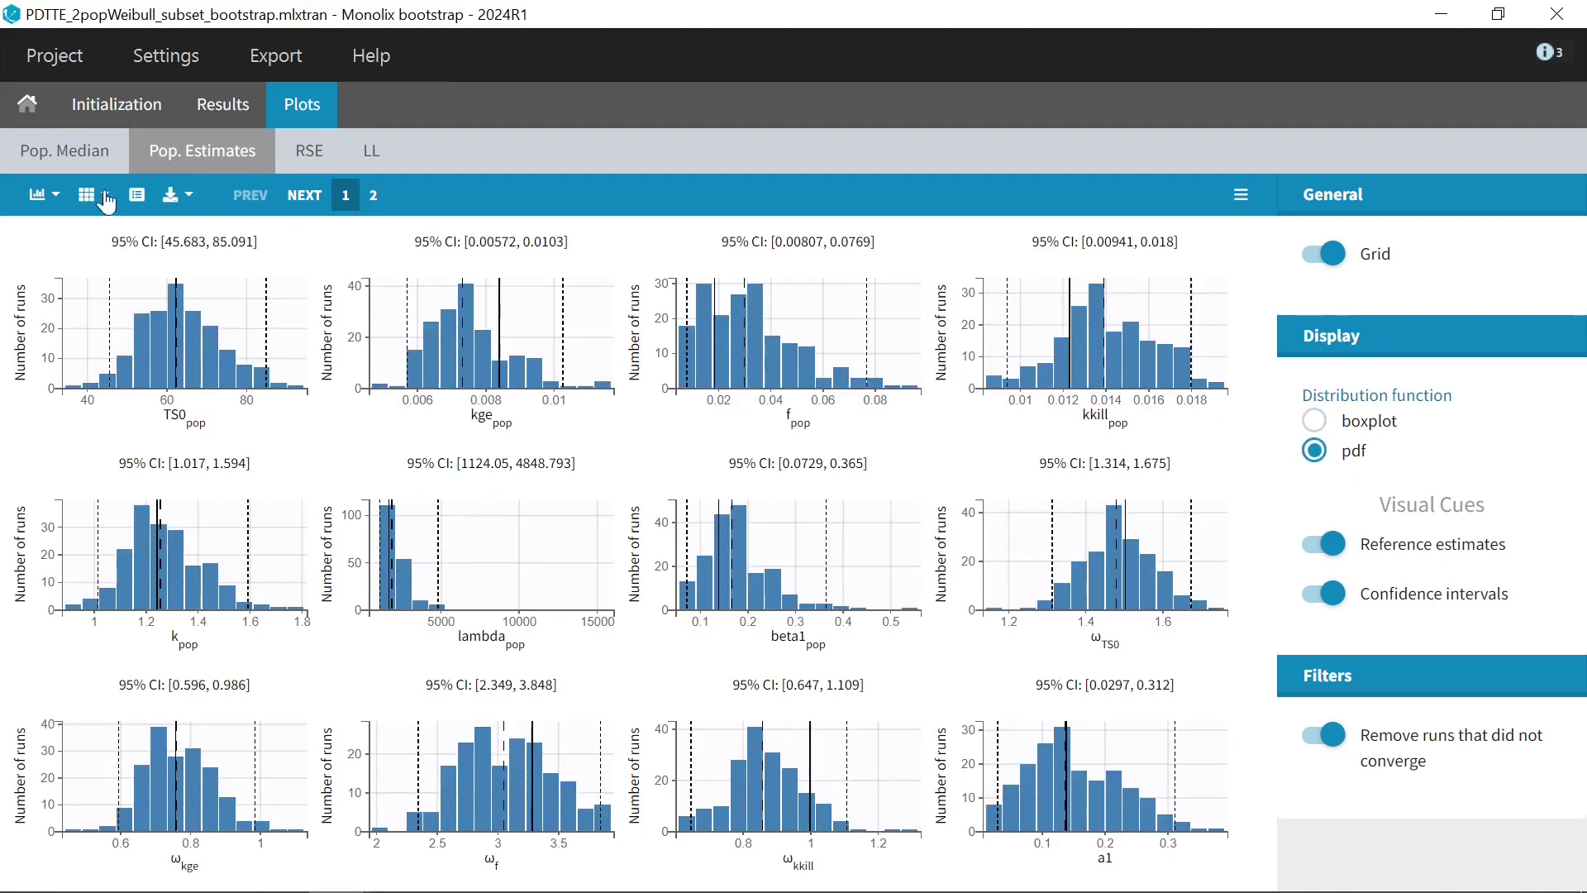
click(134, 197)
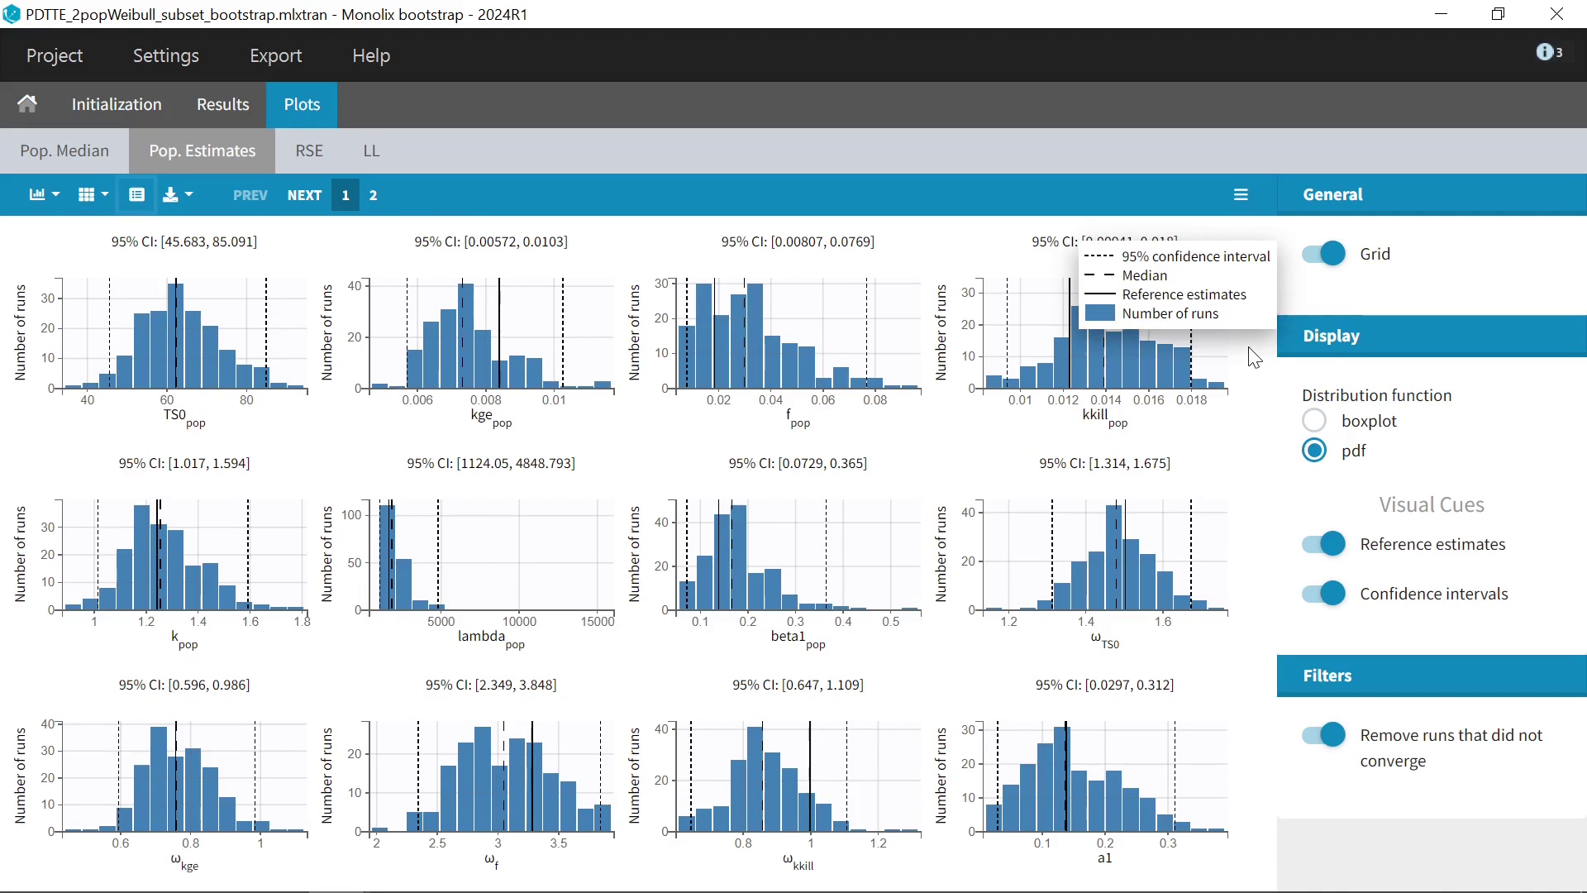
- Review the RSE and -2LL plots, then return to the Pop. Median plots with legend
click(331, 162)
click(373, 157)
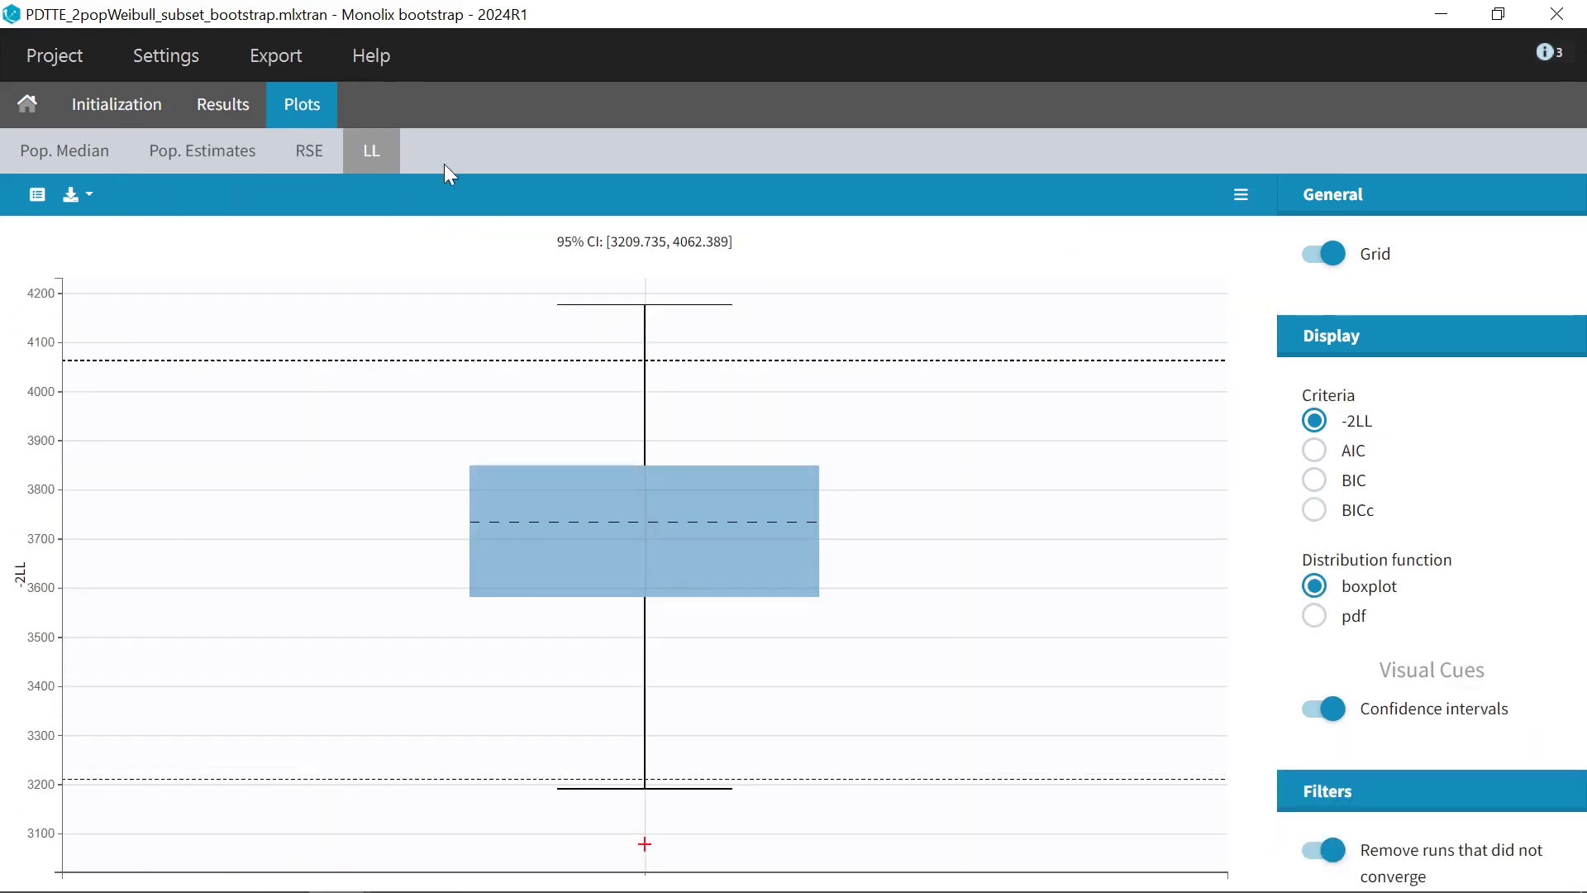
click(97, 156)
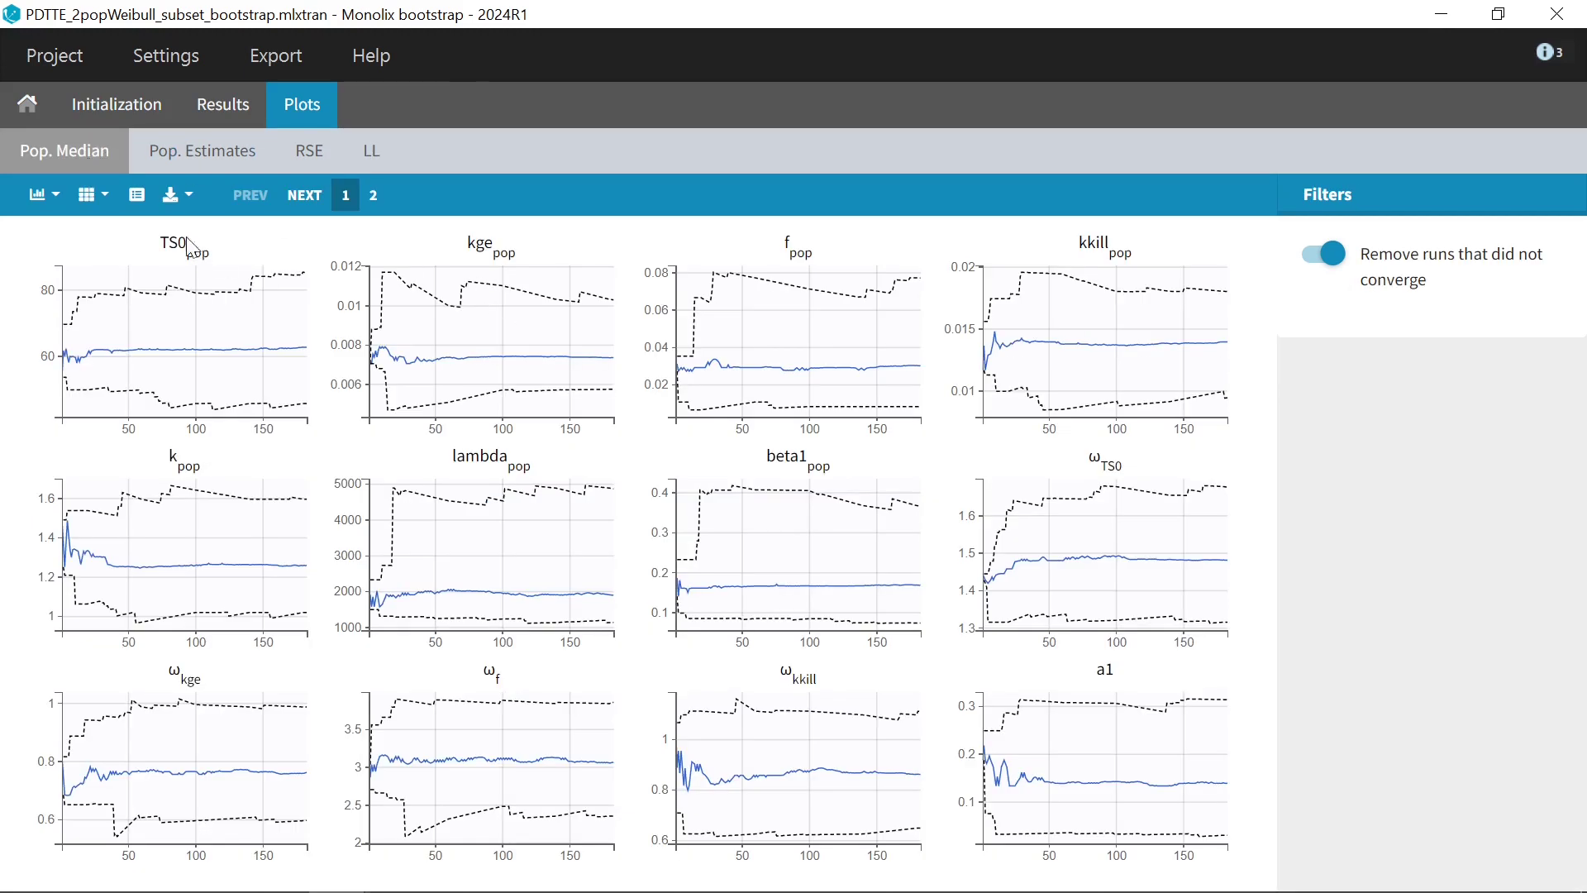
click(134, 198)
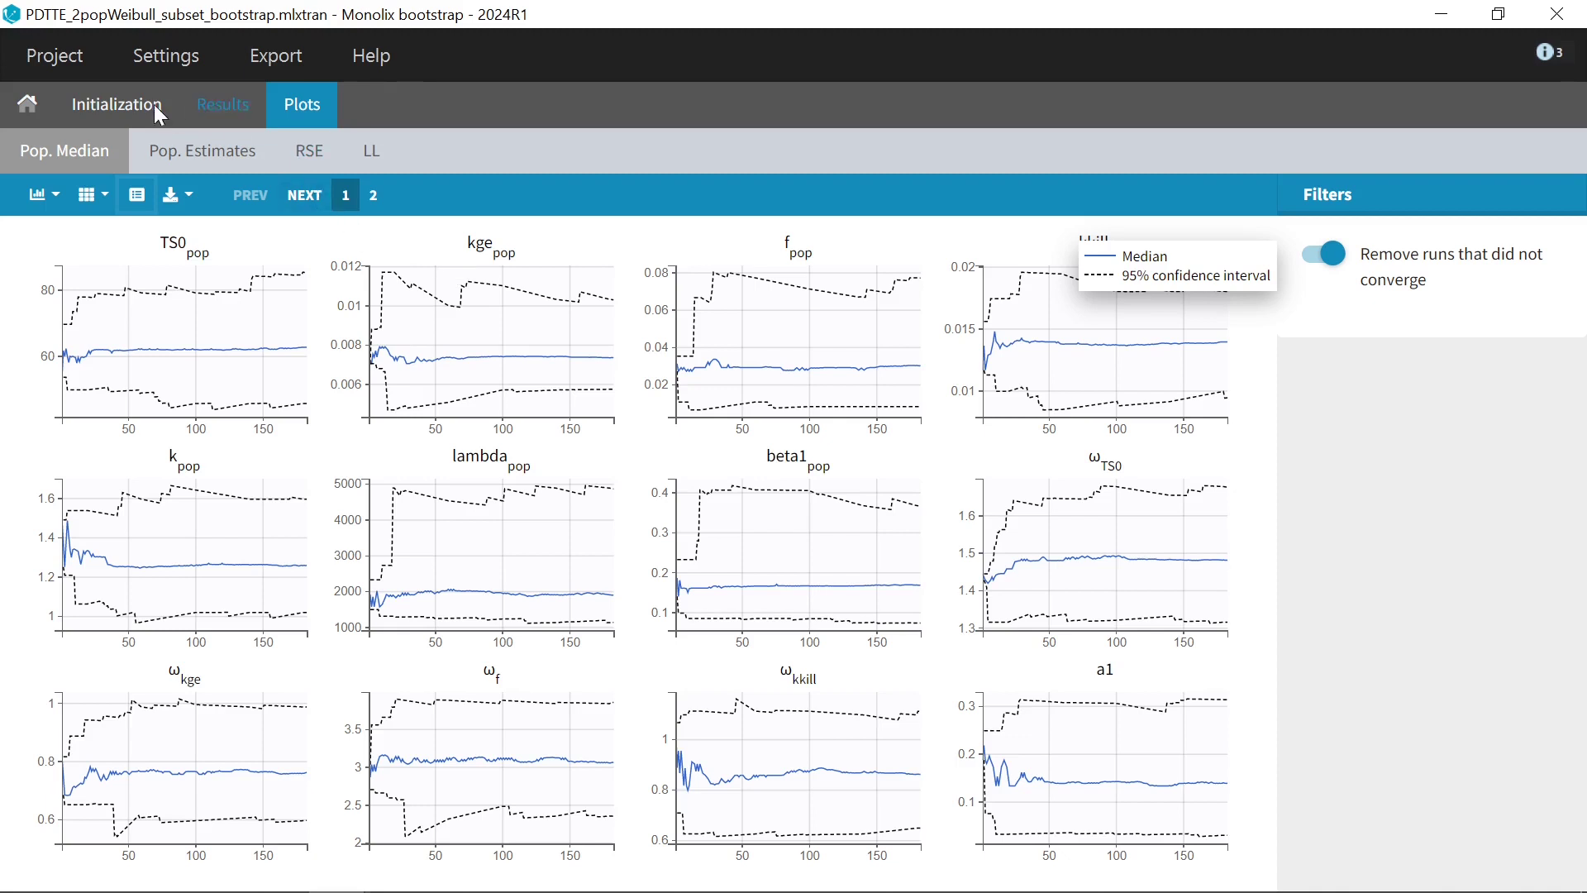
- In the bootstrap Initialization settings, change Number of runs to 300 and resume
click(101, 99)
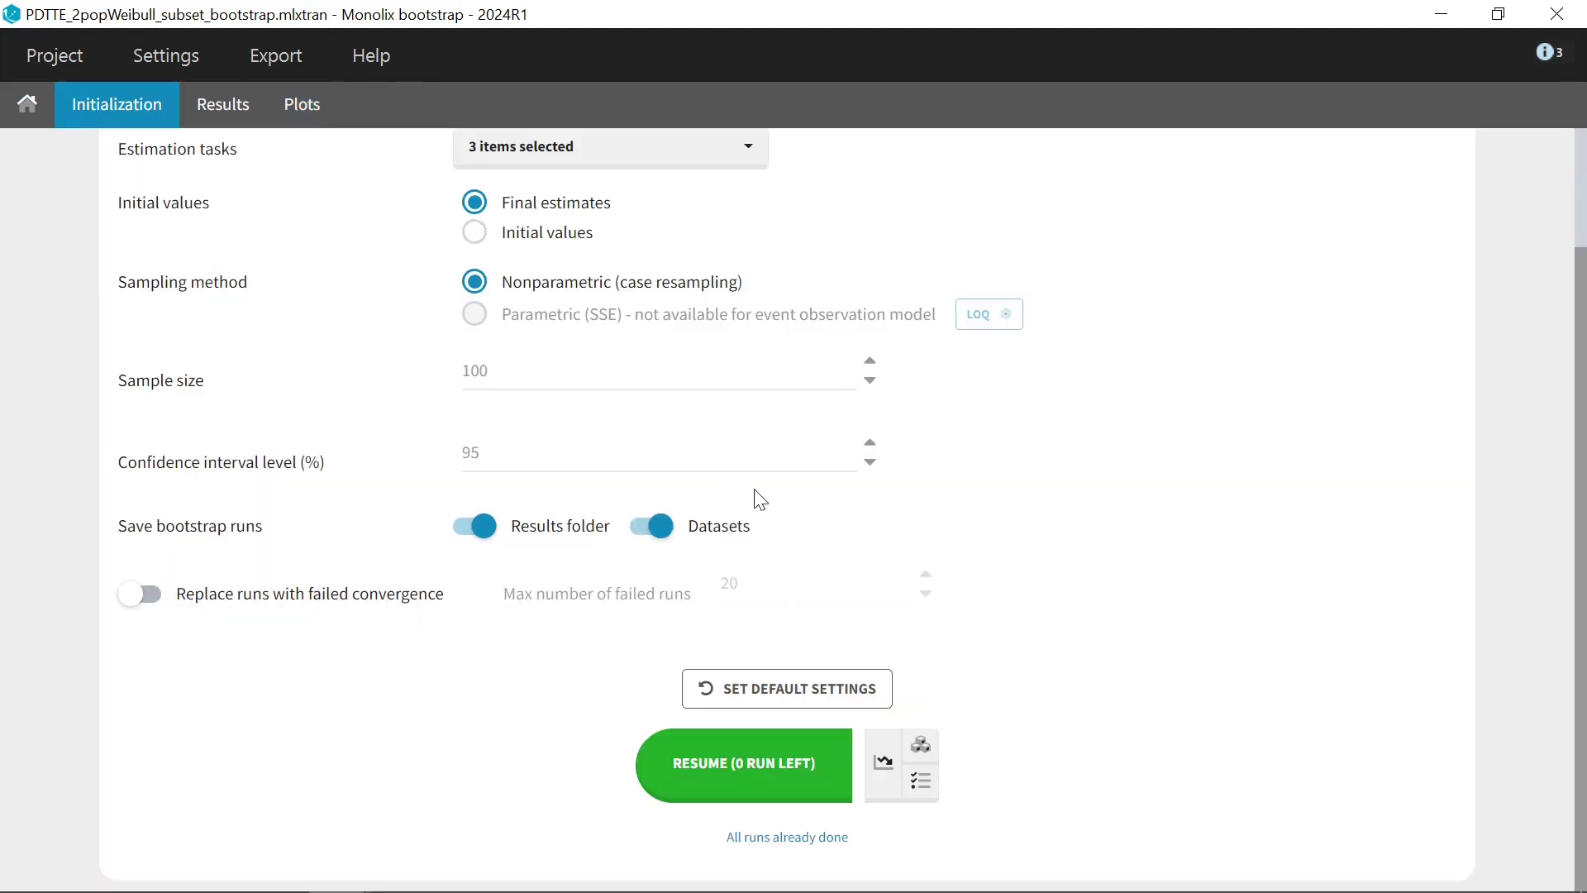
scroll(876, 496, up, 2)
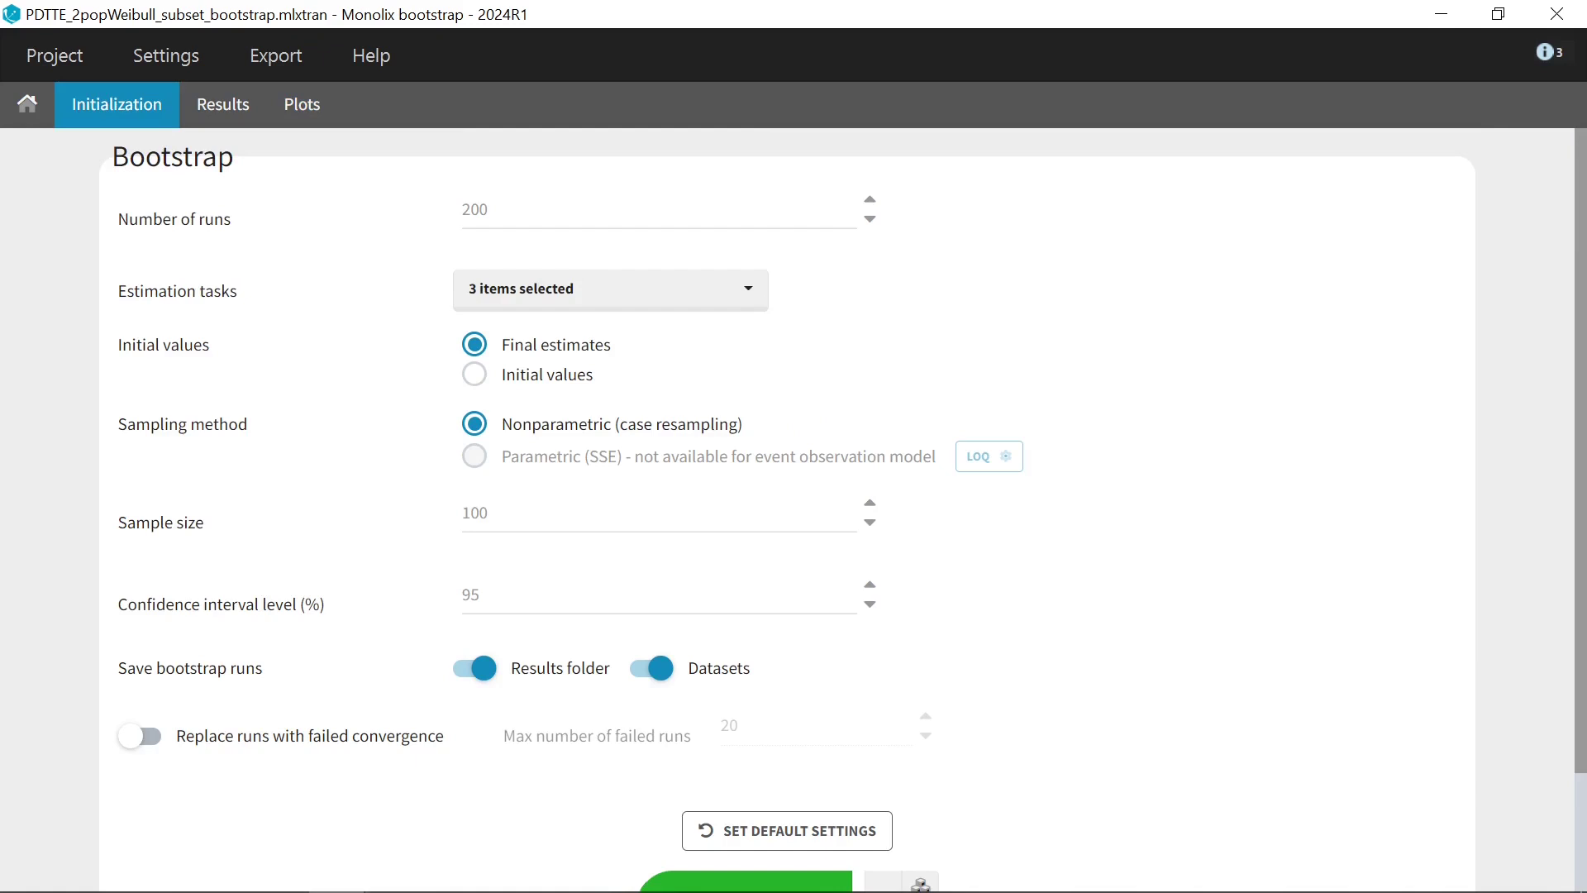
double_click(475, 209)
text(300)
click(912, 224)
scroll(945, 637, down, 1)
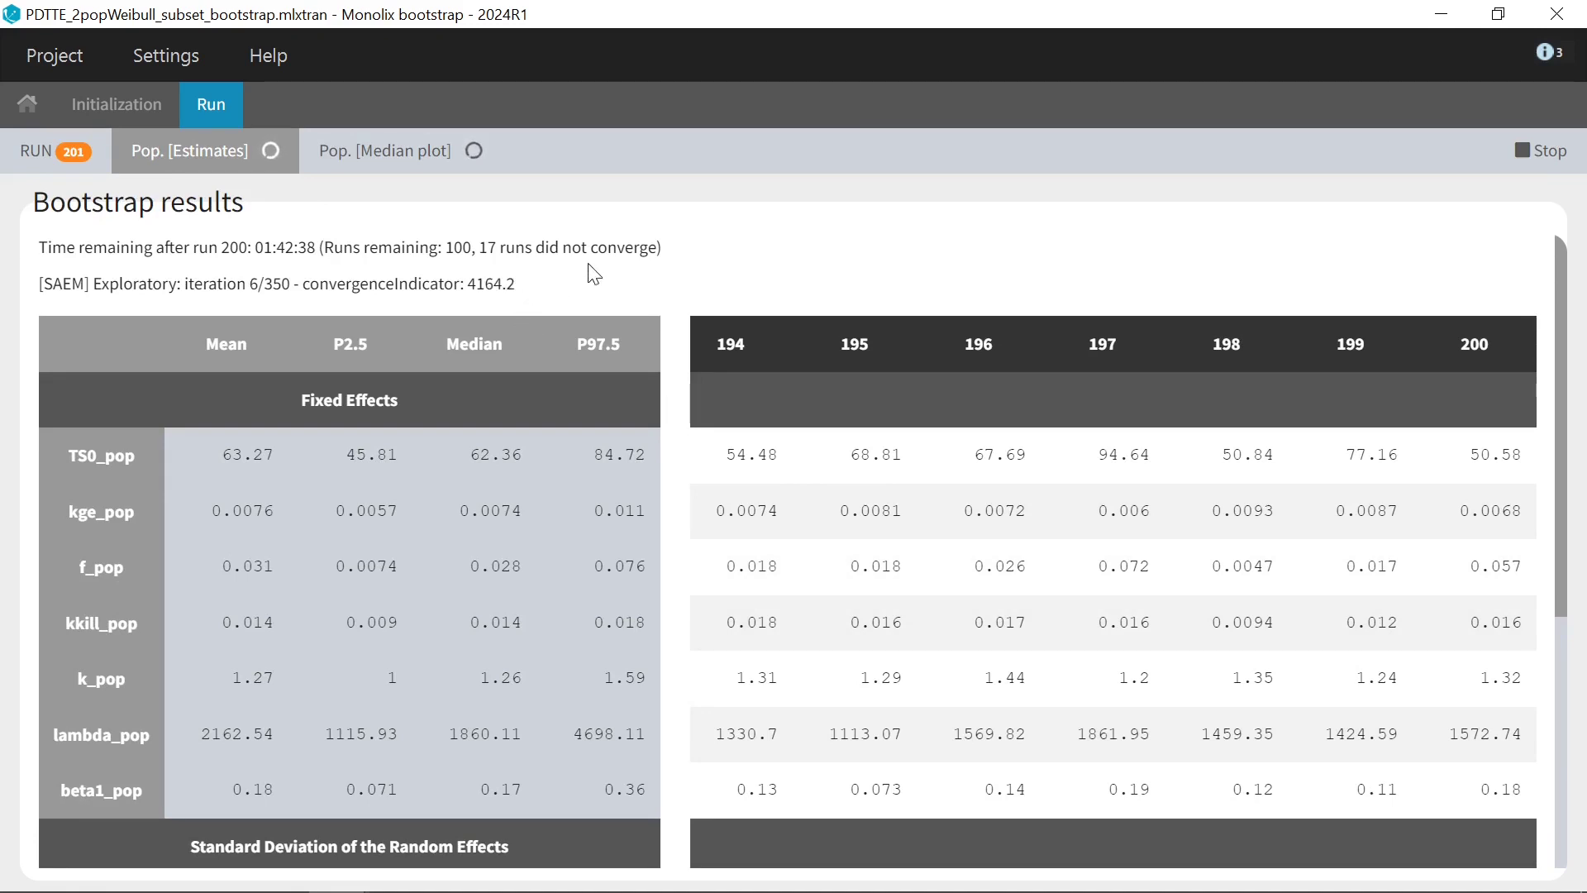
- Check the resumed run's median plots and estimates table, then stop the bootstrap
click(404, 170)
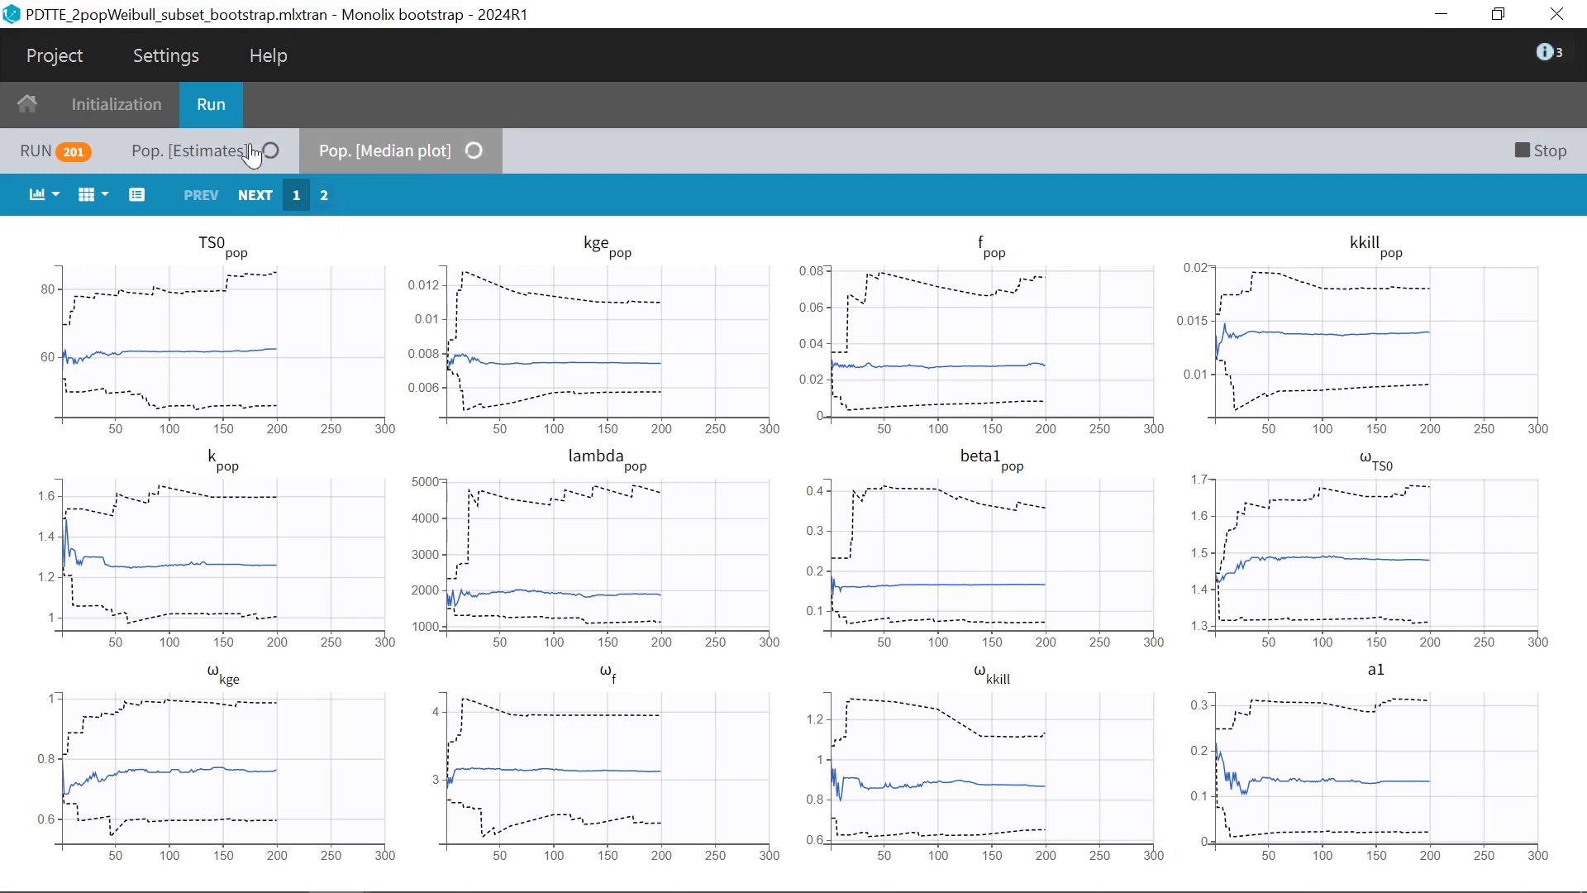
click(196, 153)
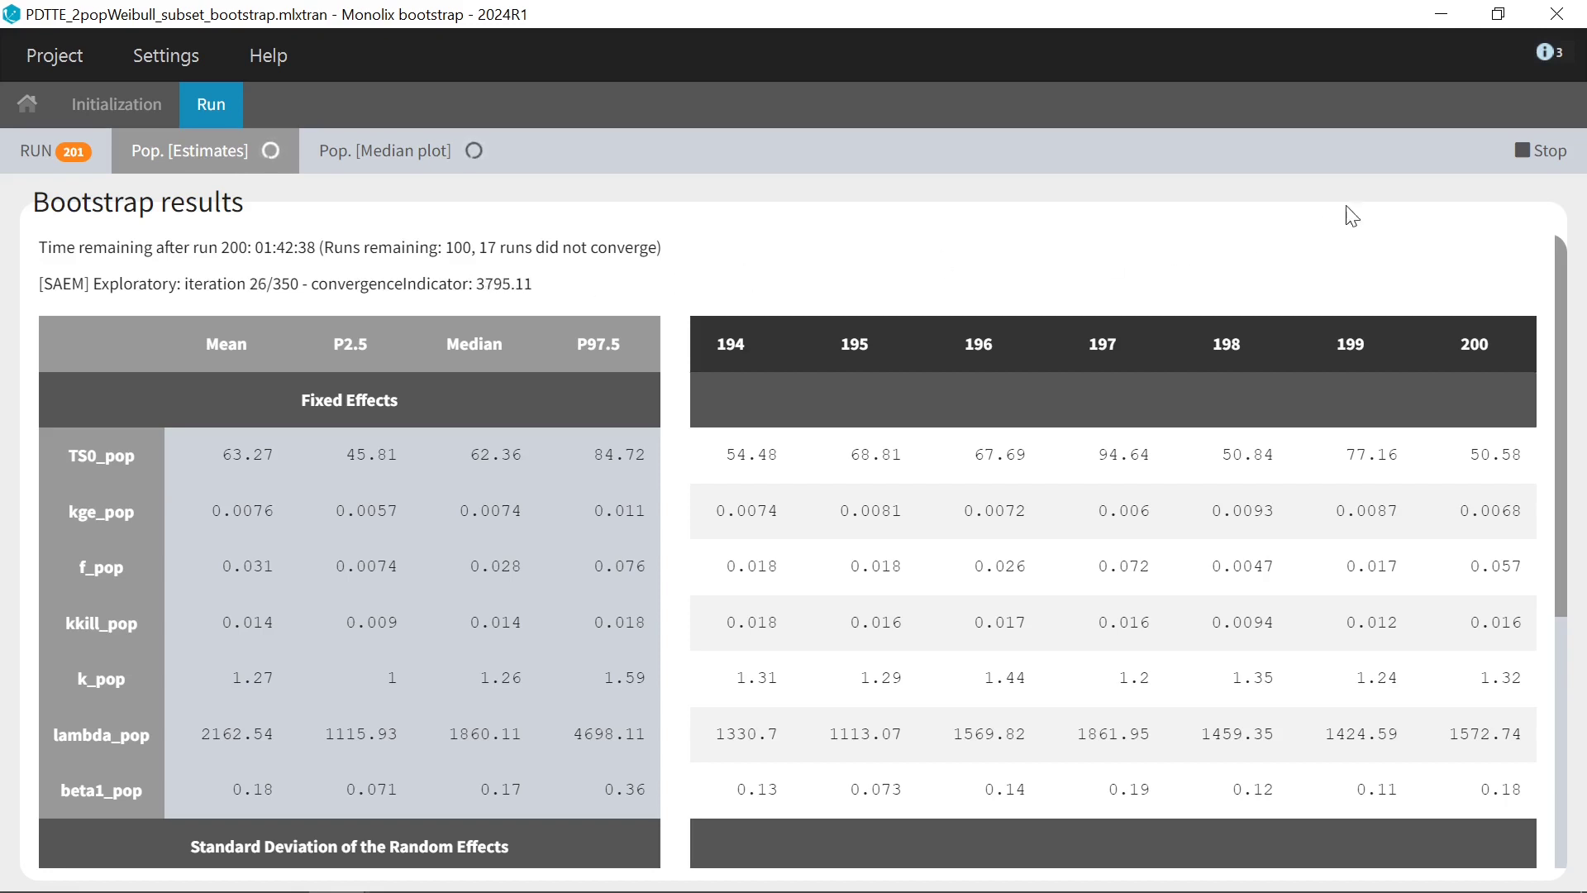
click(1549, 157)
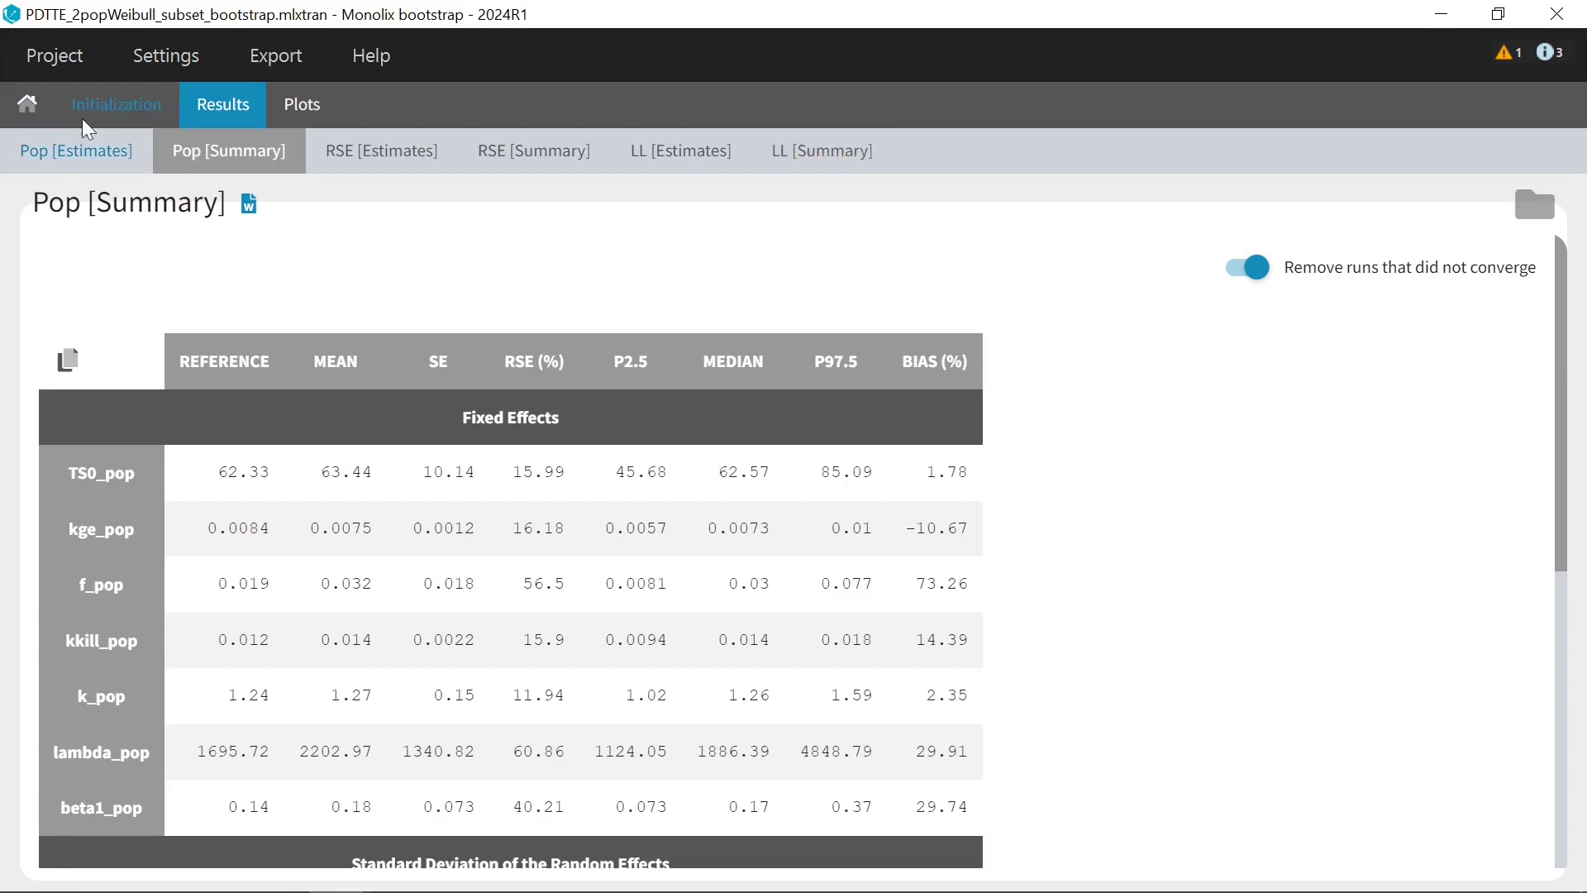
- Open the ESTIMATION results' population parameter table with bootstrap CIs and preview it in Word
click(26, 106)
click(440, 312)
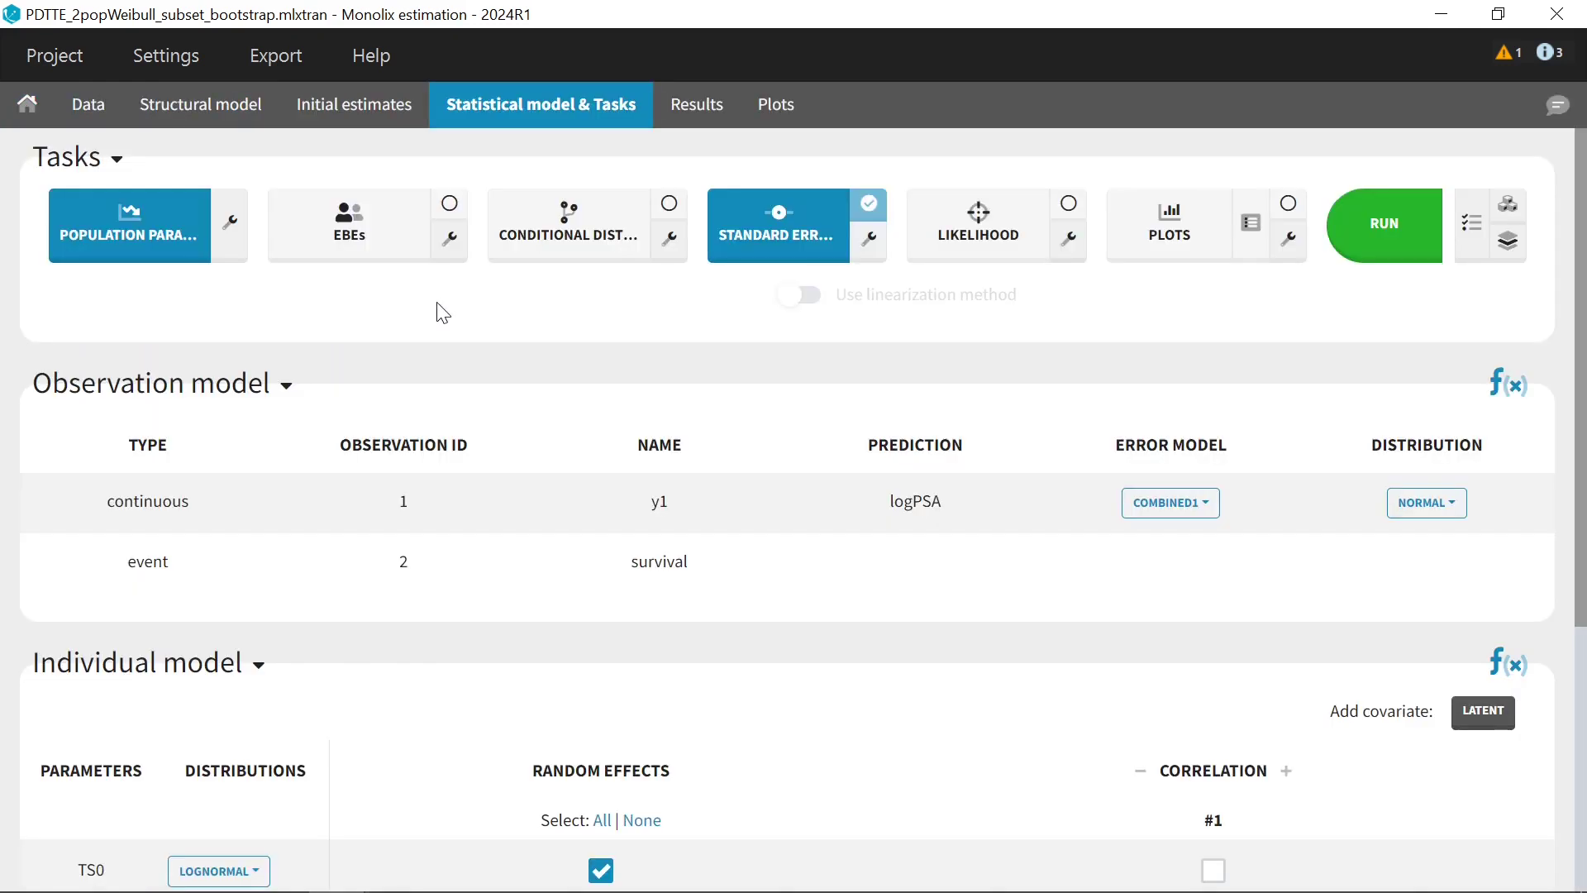
click(709, 118)
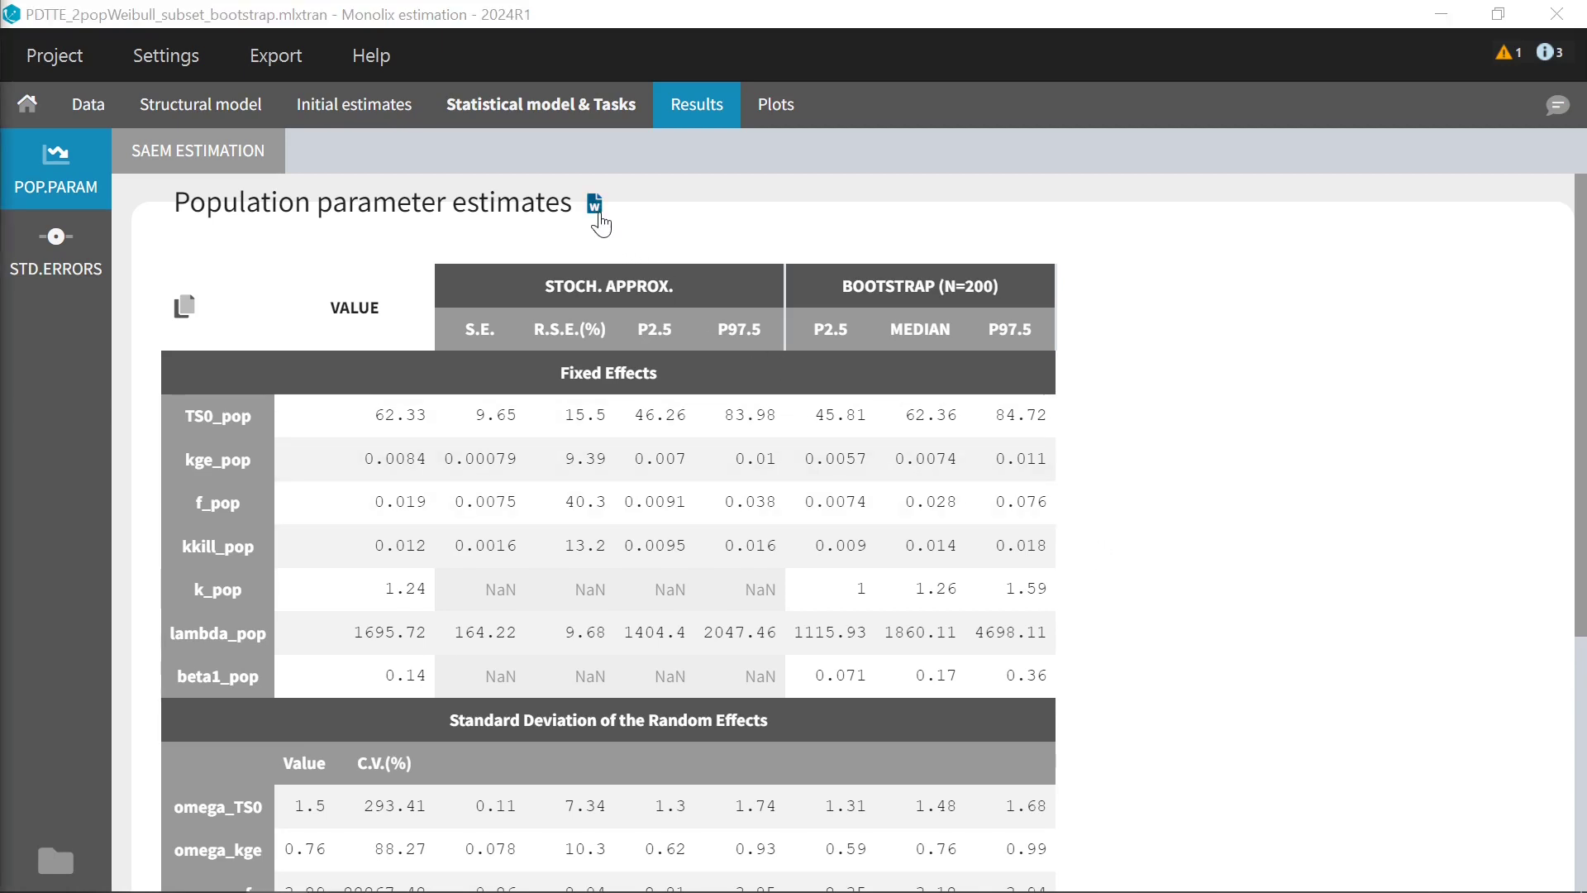
click(596, 207)
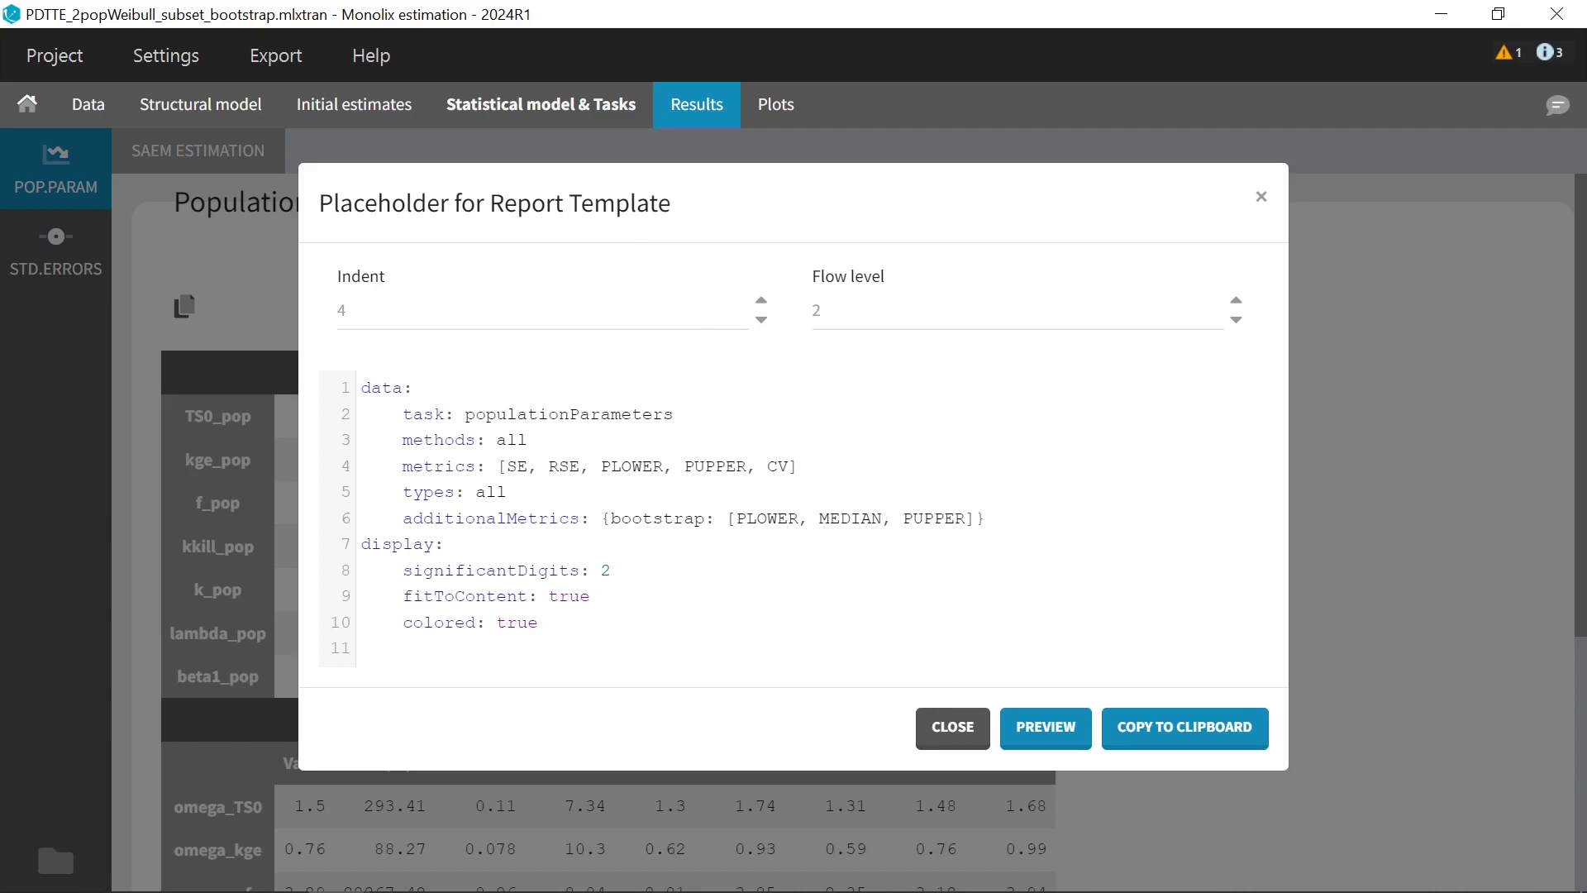
click(1048, 731)
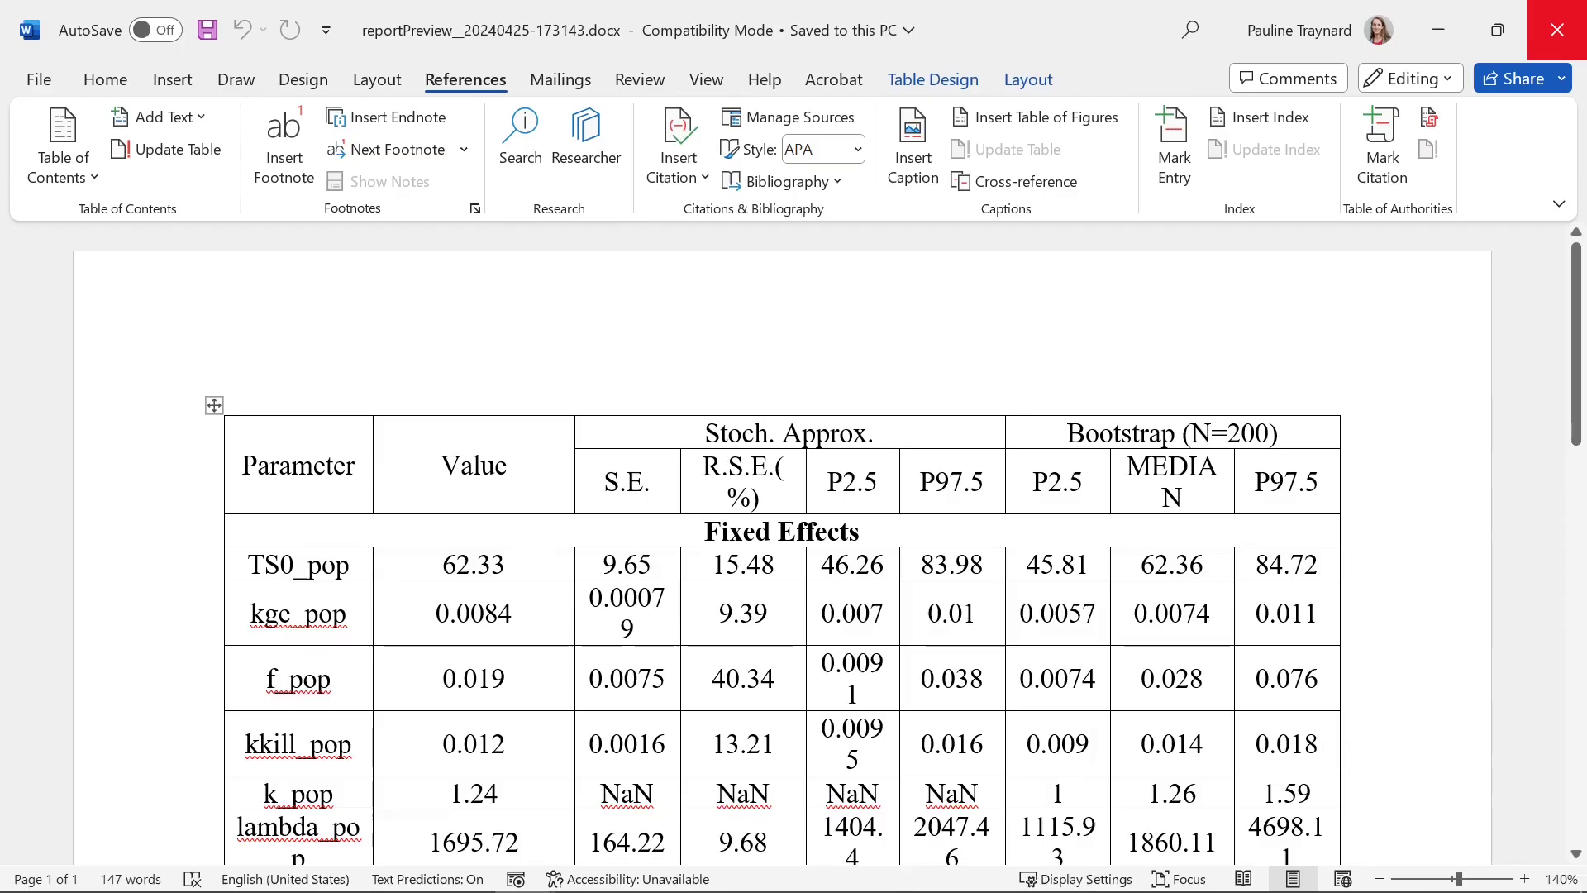